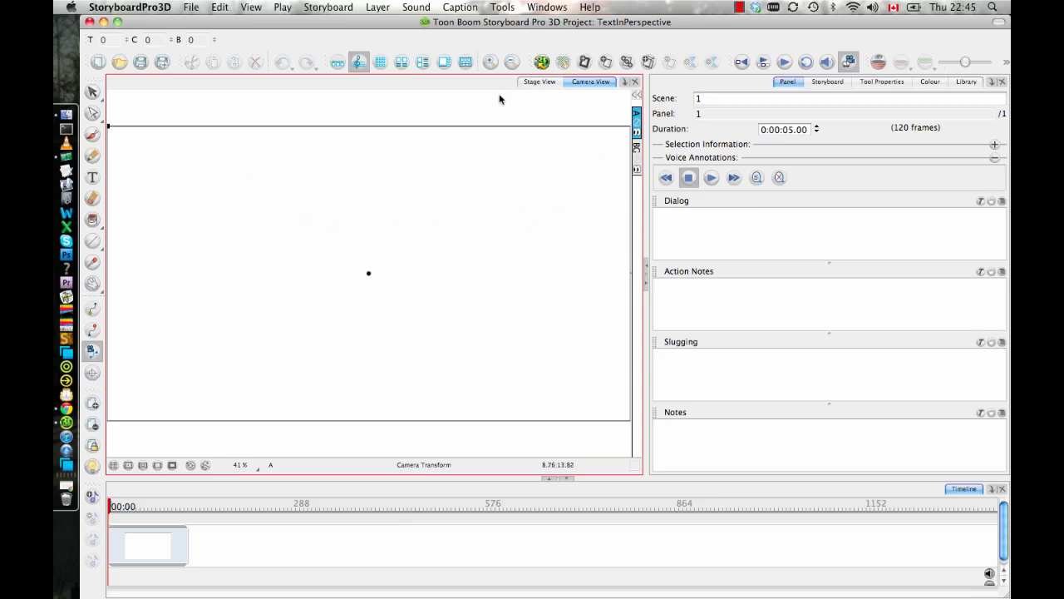
Show the whole stage and draw the billboard's rectangular sign with the Rectangle tool
click(540, 81)
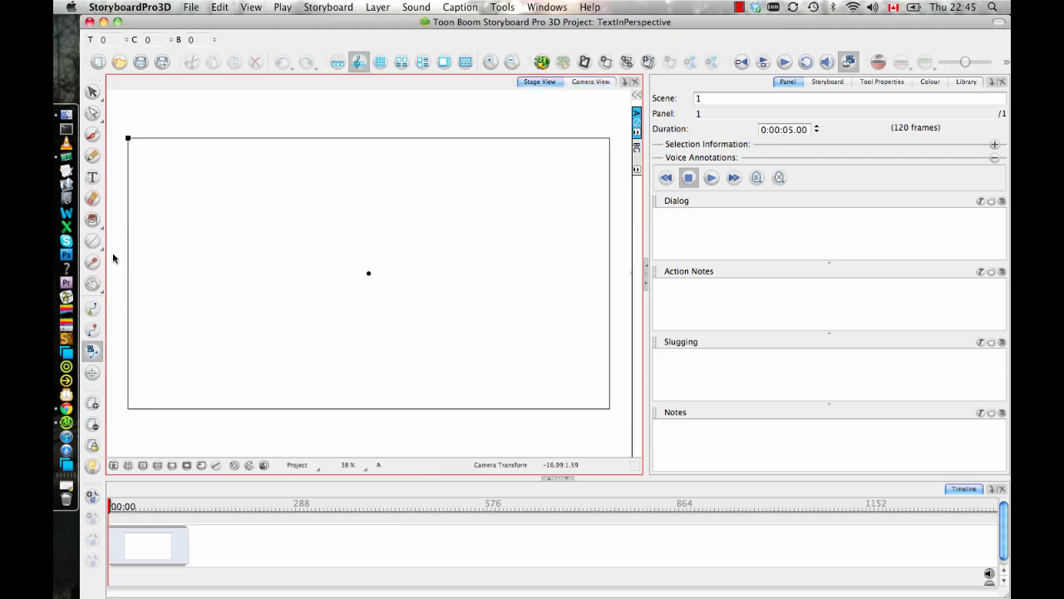
drag(92, 241, 155, 253)
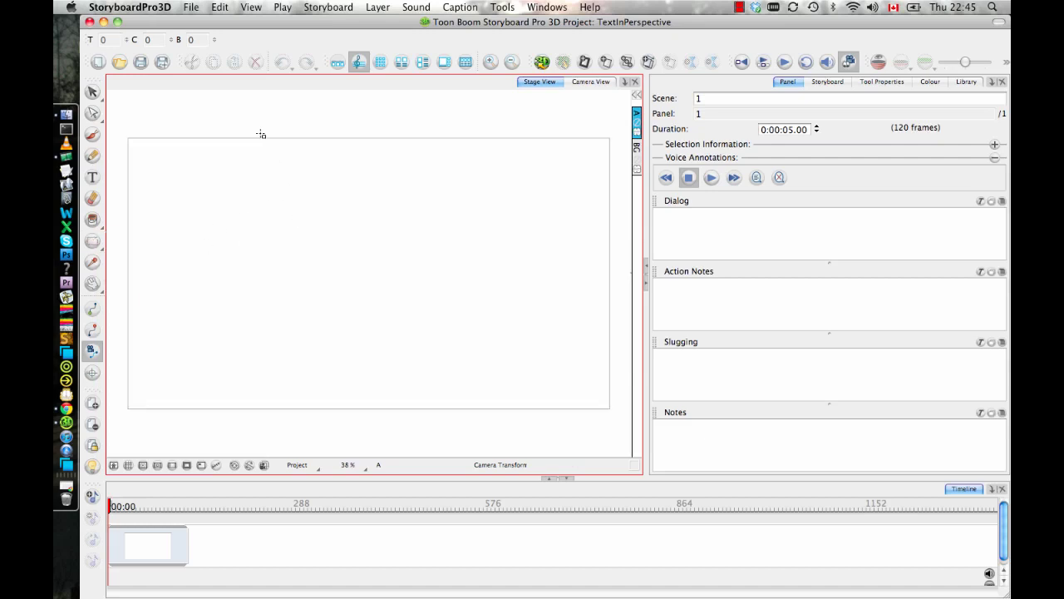
drag(329, 222, 467, 264)
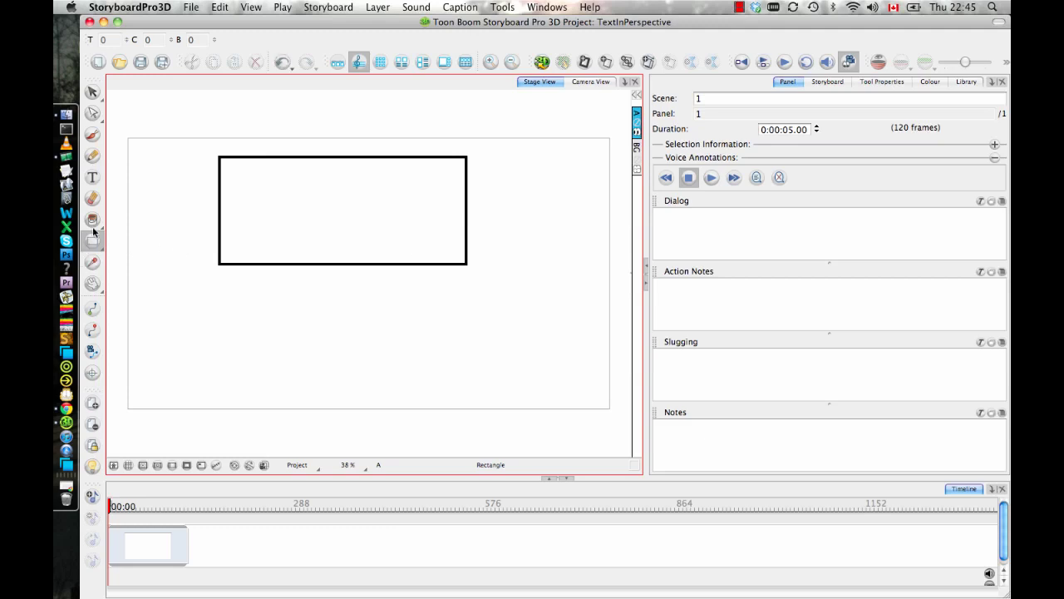
drag(92, 241, 137, 239)
Draw two vertical line posts below the sign, left and right
click(881, 81)
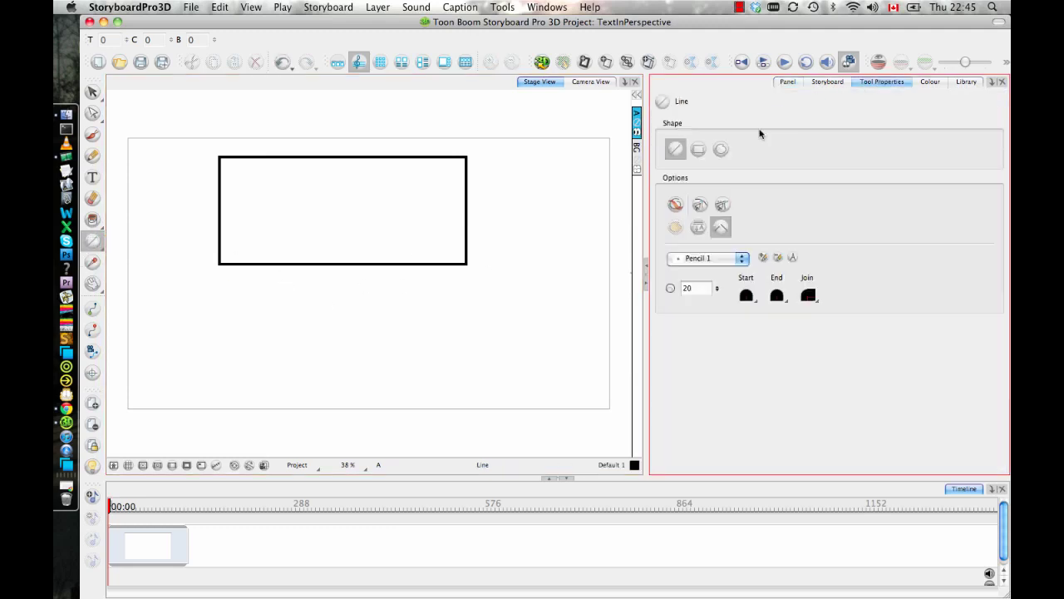
click(699, 206)
mouse_move(266, 266)
mouse_down()
mouse_move(257, 418)
mouse_move(268, 347)
mouse_move(266, 392)
mouse_up()
mouse_move(415, 266)
mouse_down()
mouse_move(423, 292)
mouse_move(408, 389)
mouse_up()
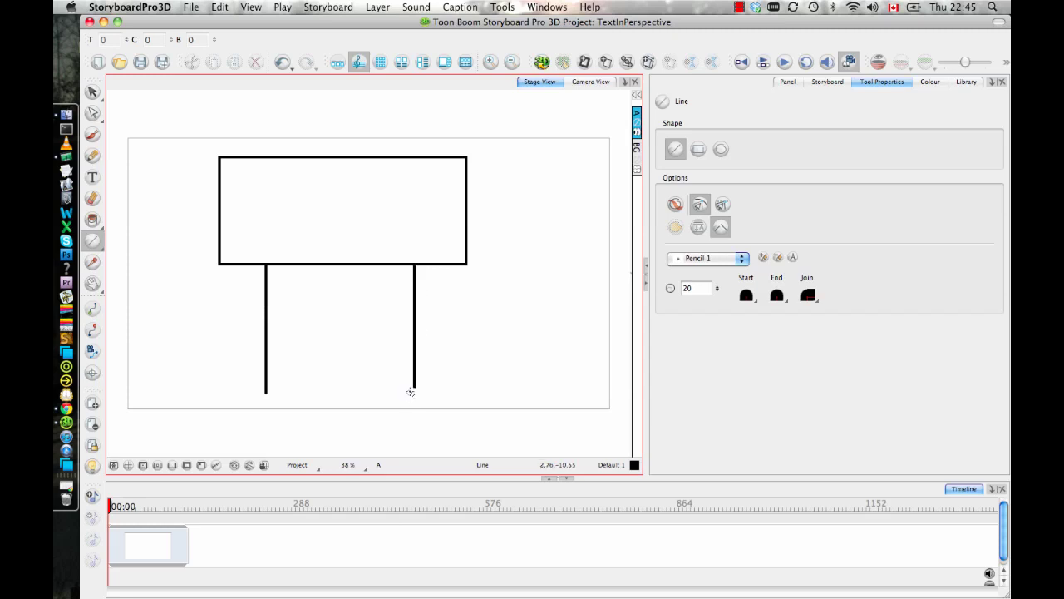
Type 'Text on a Billboard' and, on a second line, 'Isn't this great!' inside the sign
click(93, 177)
click(247, 184)
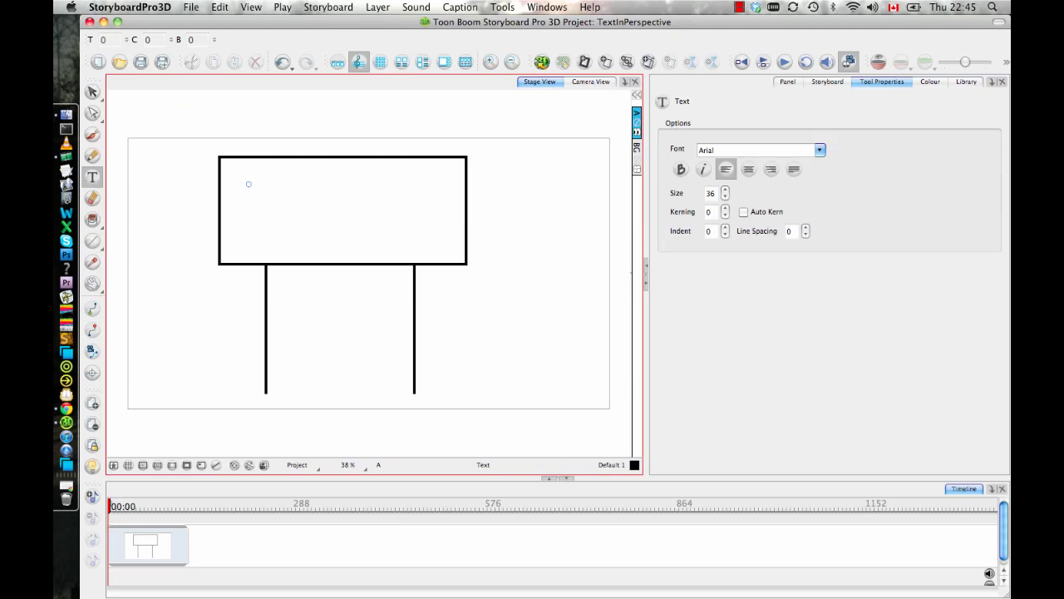
text(Text on a Billboard)
key(Return)
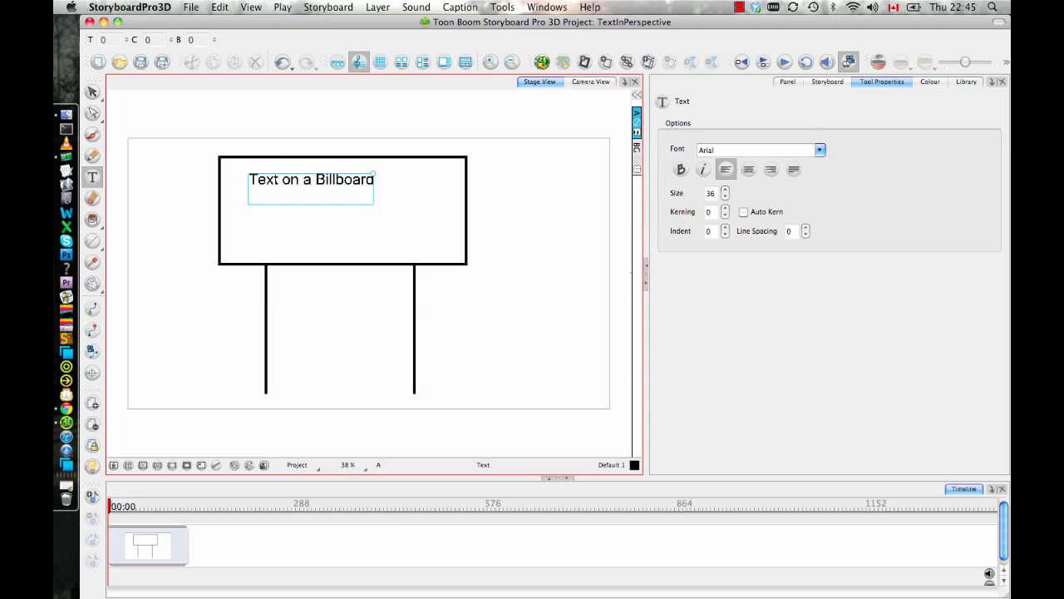
text(Isn't this great!)
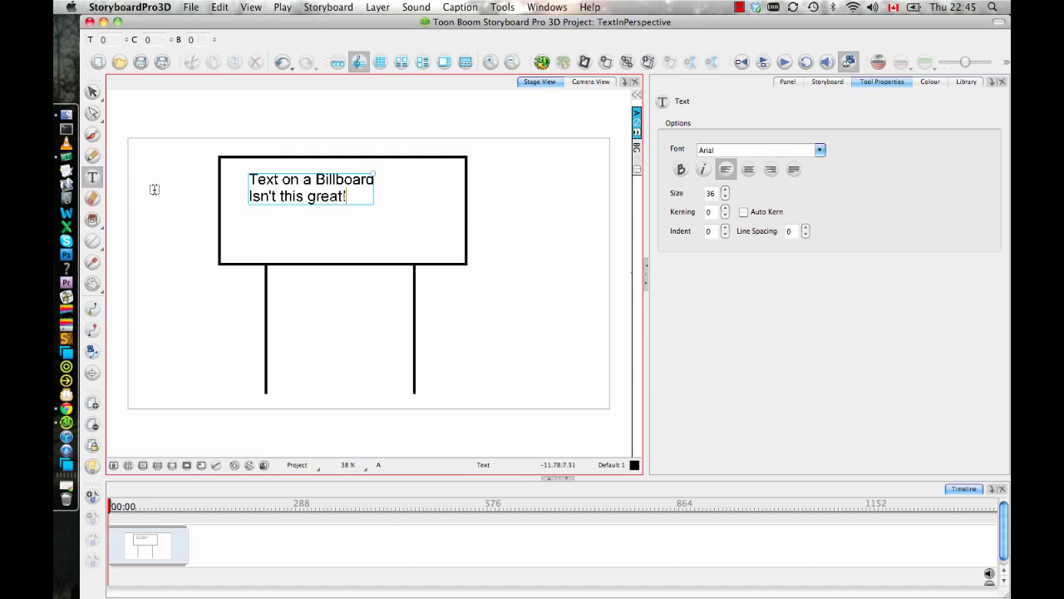
Select the billboard text box, scale it larger and shift it slightly up-left
click(92, 91)
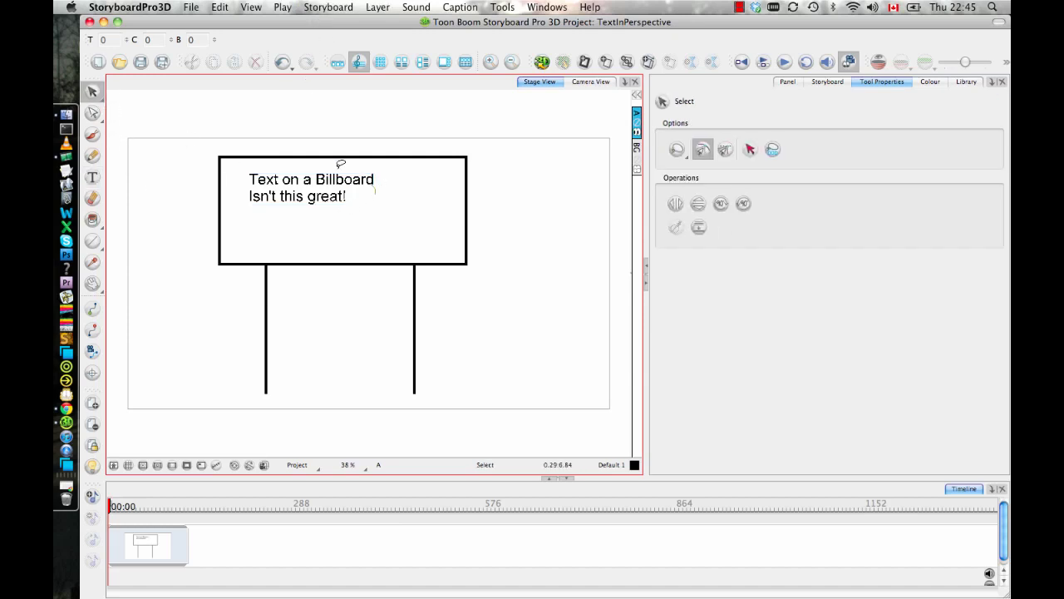
click(340, 177)
drag(370, 206, 420, 217)
drag(364, 185, 371, 191)
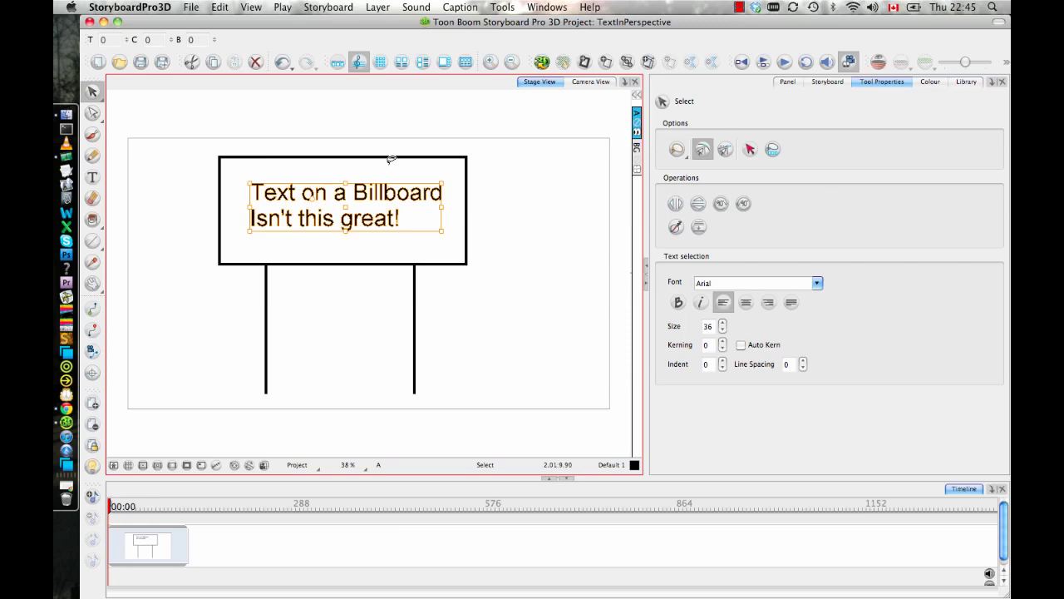
drag(402, 195, 399, 190)
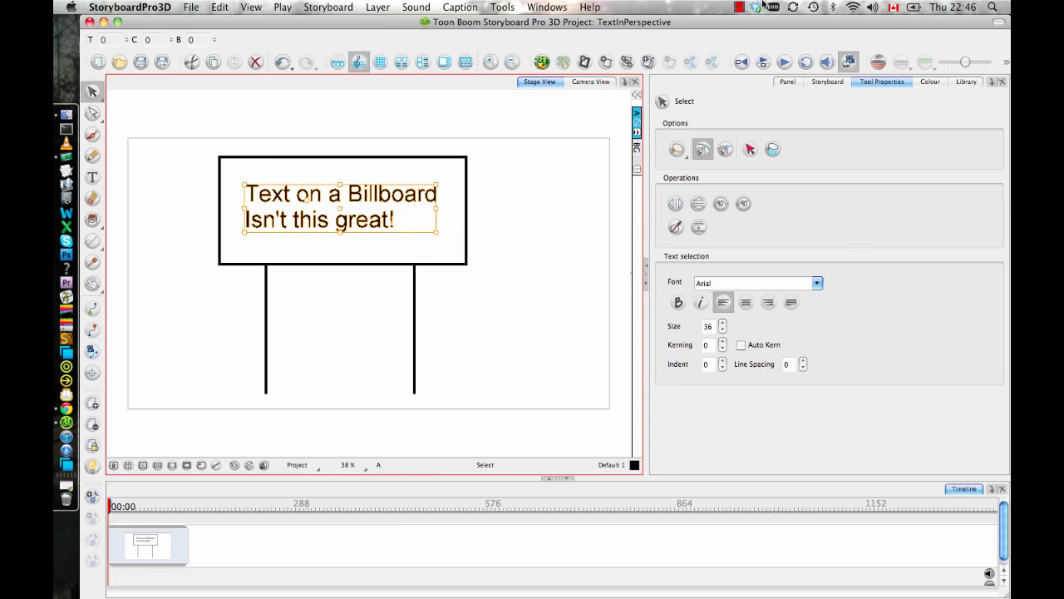
Try the Devanagari MT and Didot fonts, make the billboard text bold, and nudge it left
click(766, 284)
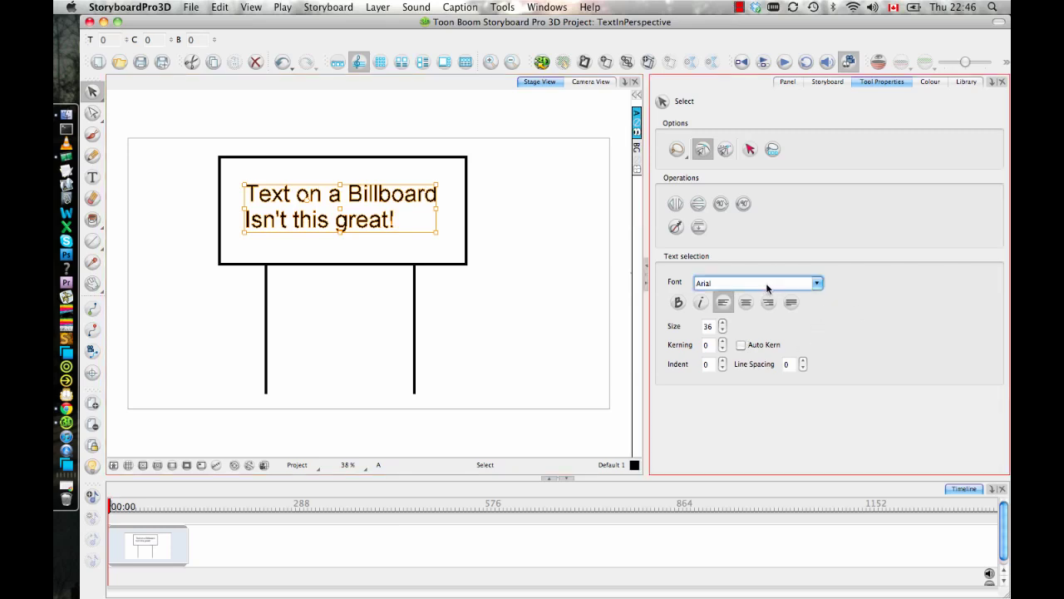
click(819, 283)
scroll(821, 314, down, 10)
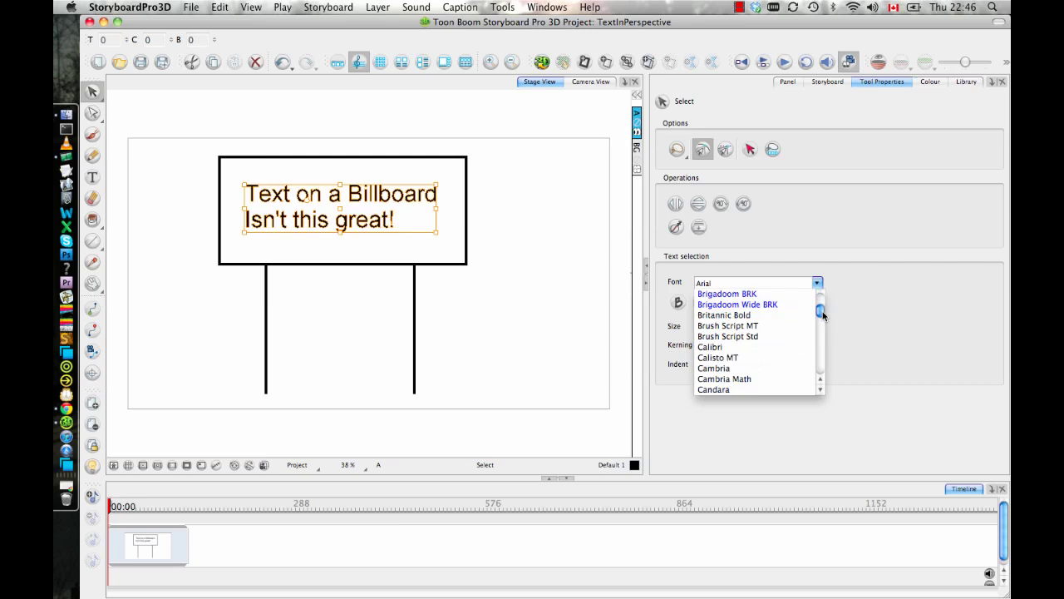
click(766, 315)
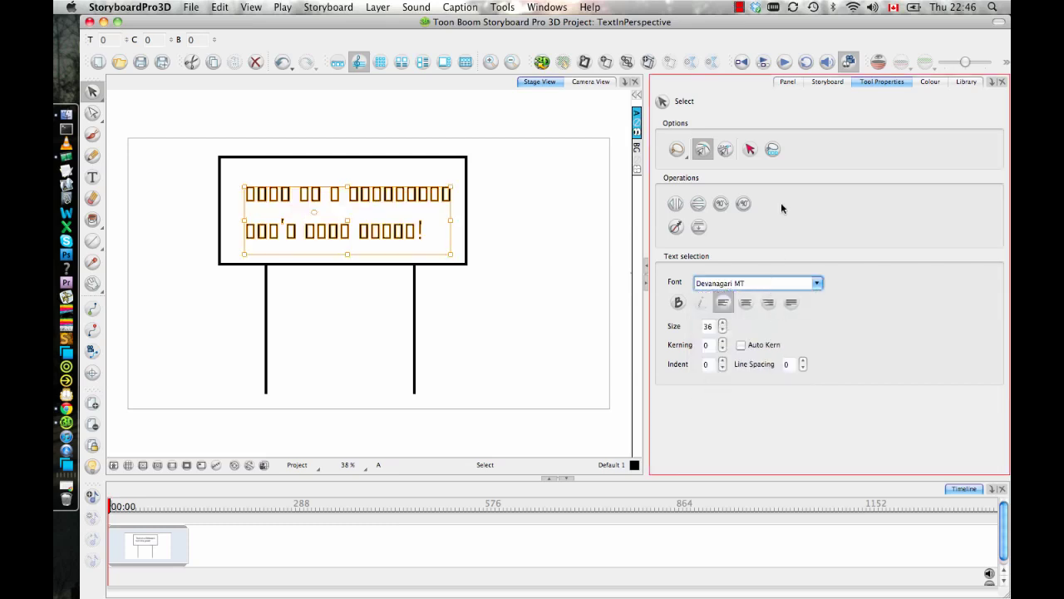
key(Down)
key(Down)
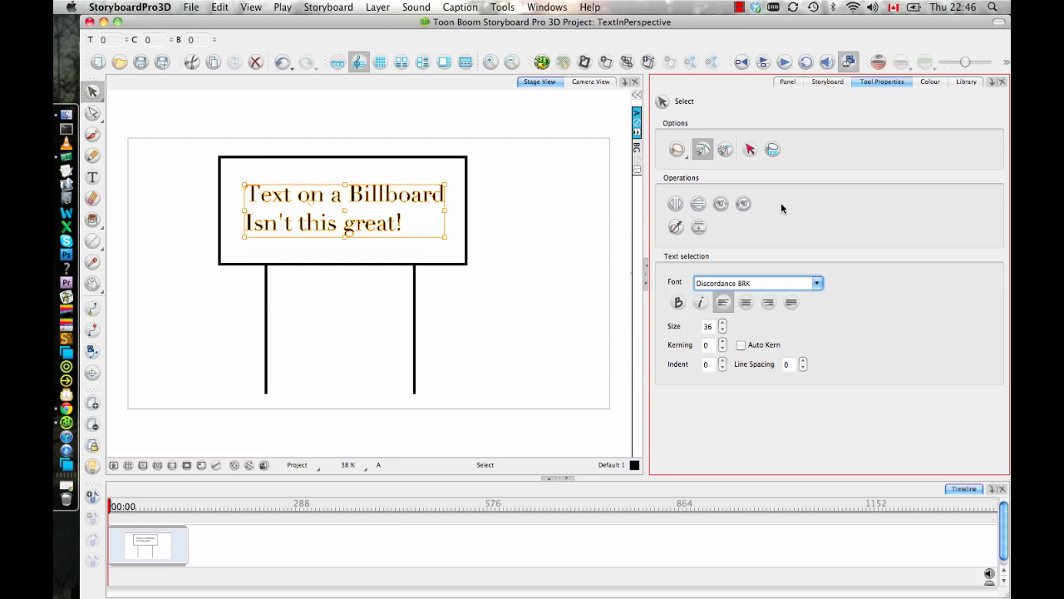
key(Up)
click(678, 305)
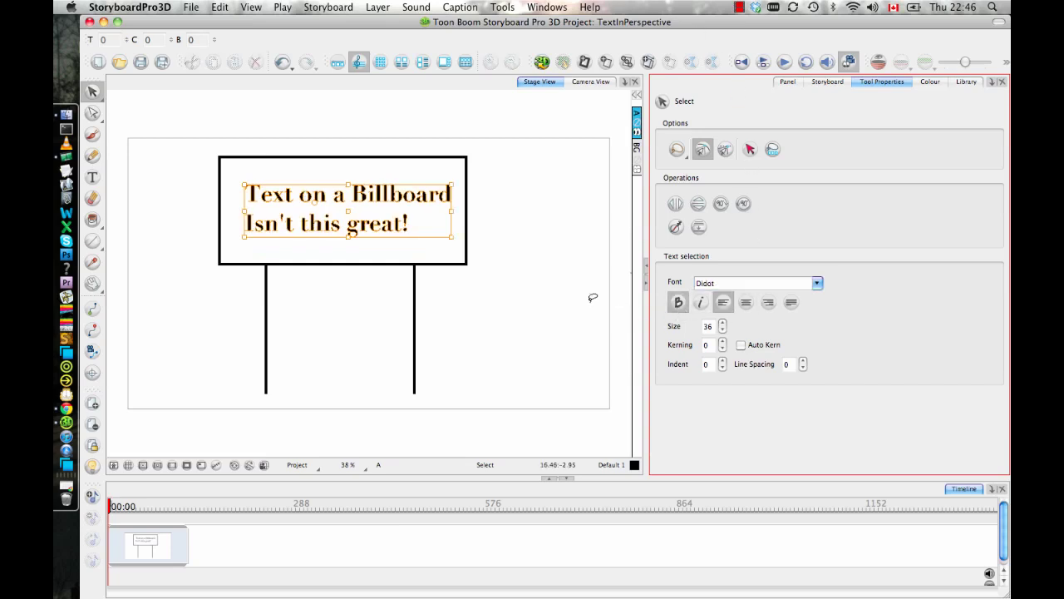
drag(414, 195, 403, 195)
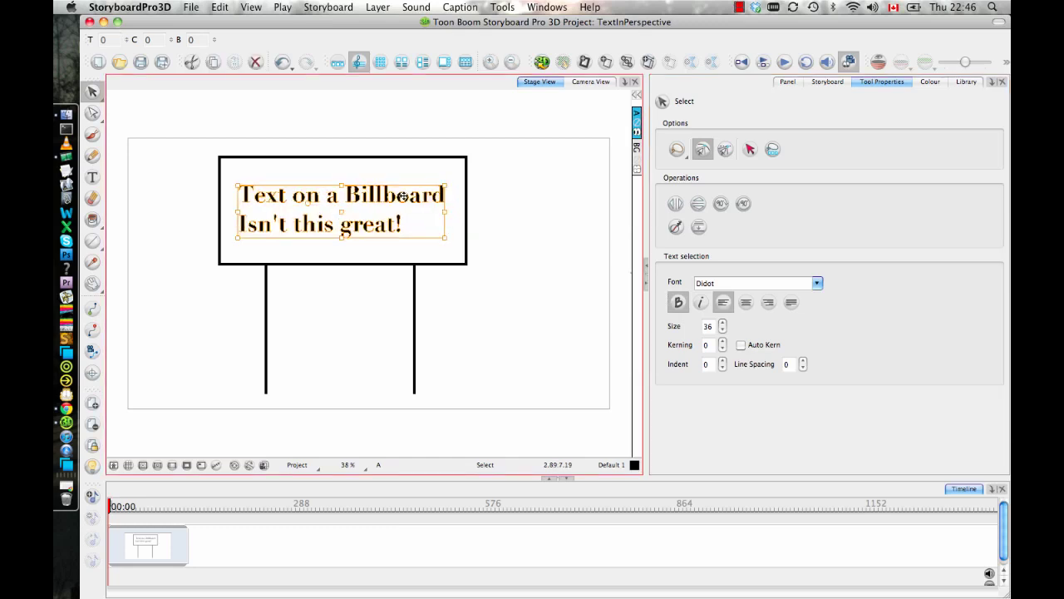
click(519, 174)
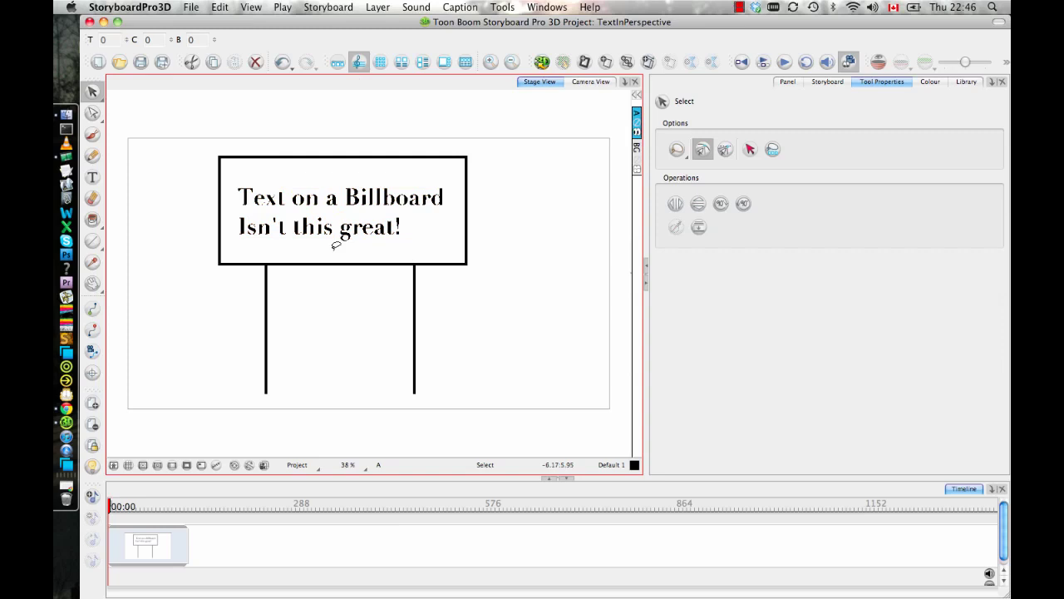
Set the text font to Helvetica CY and move the text right to centre it on the sign
click(395, 198)
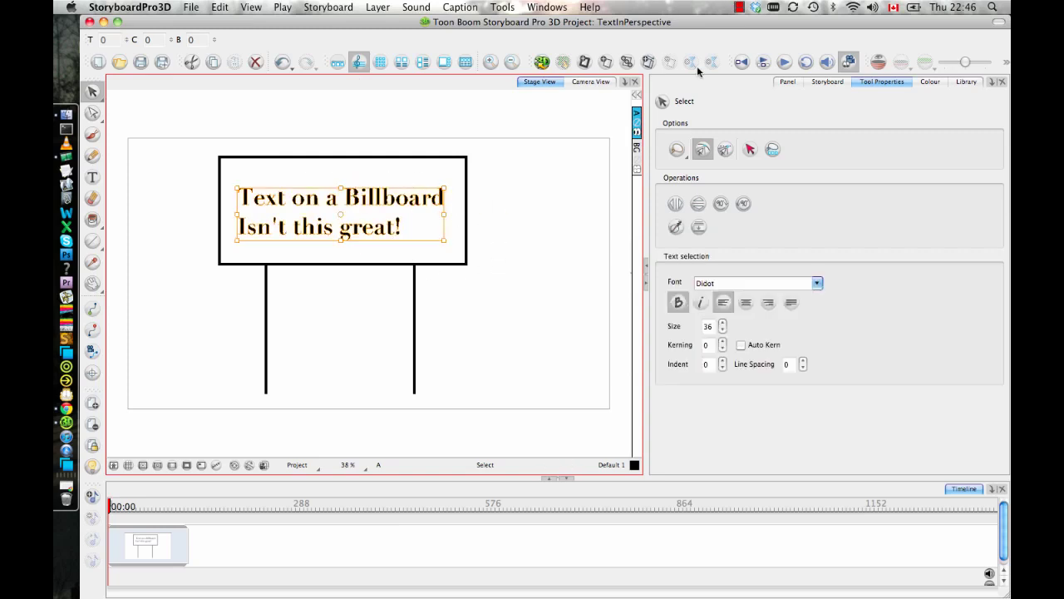
click(817, 283)
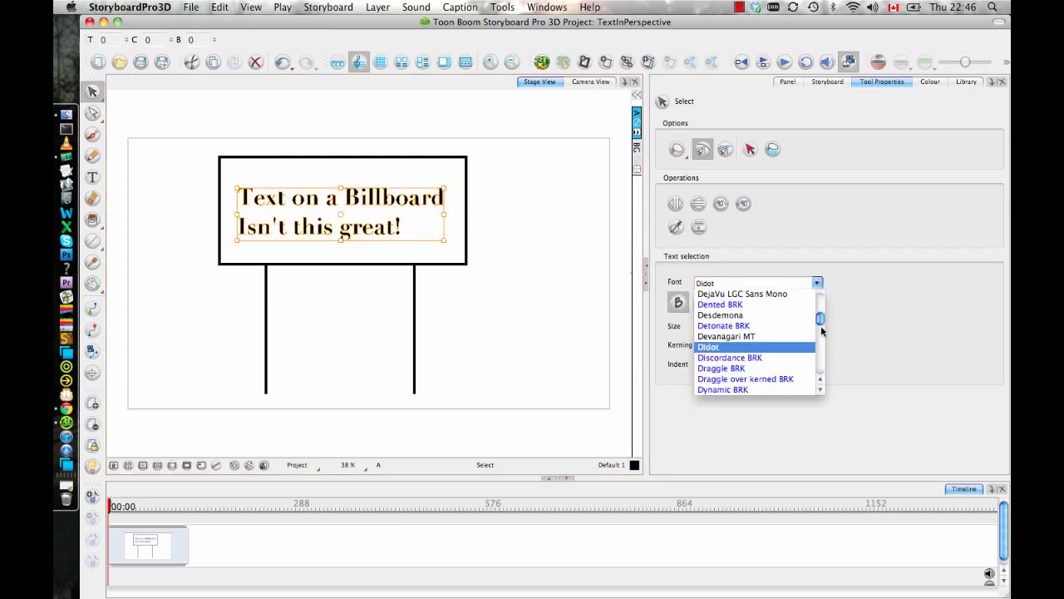
drag(821, 320, 821, 329)
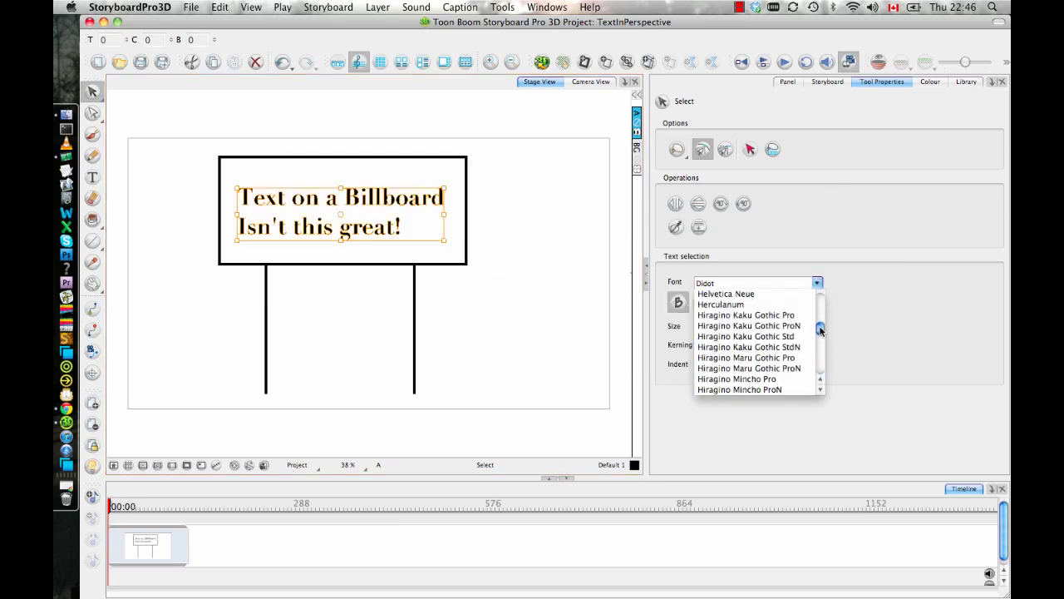
click(728, 304)
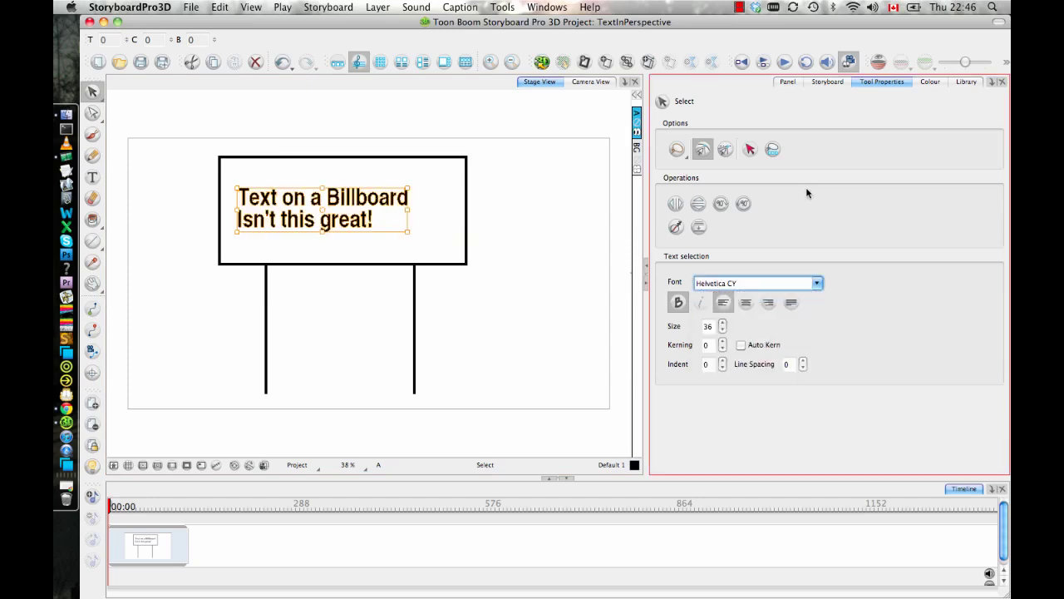
click(522, 287)
drag(427, 188, 403, 218)
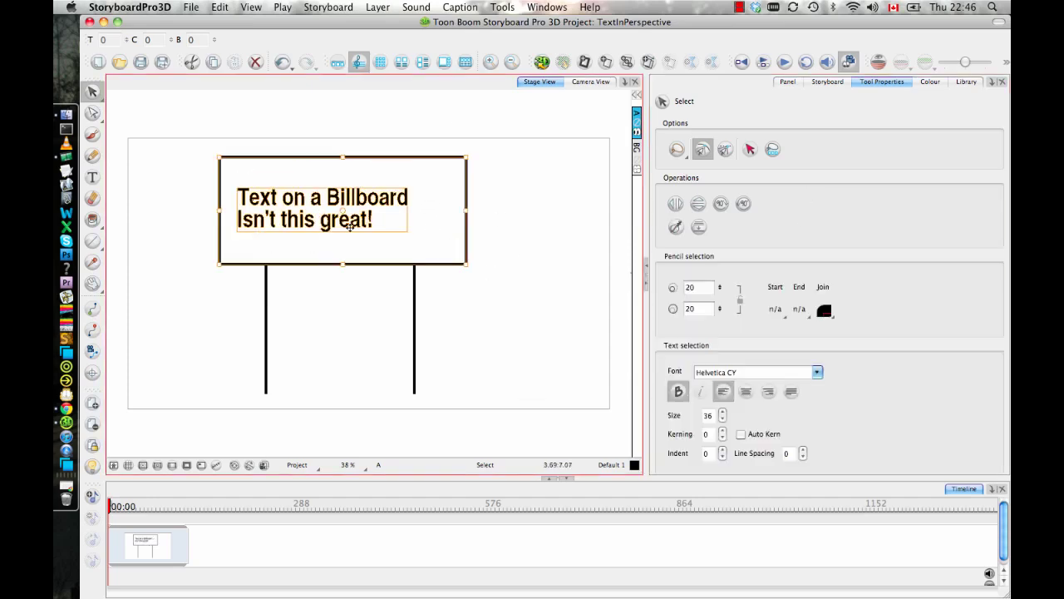
click(409, 197)
drag(345, 199, 362, 199)
click(535, 193)
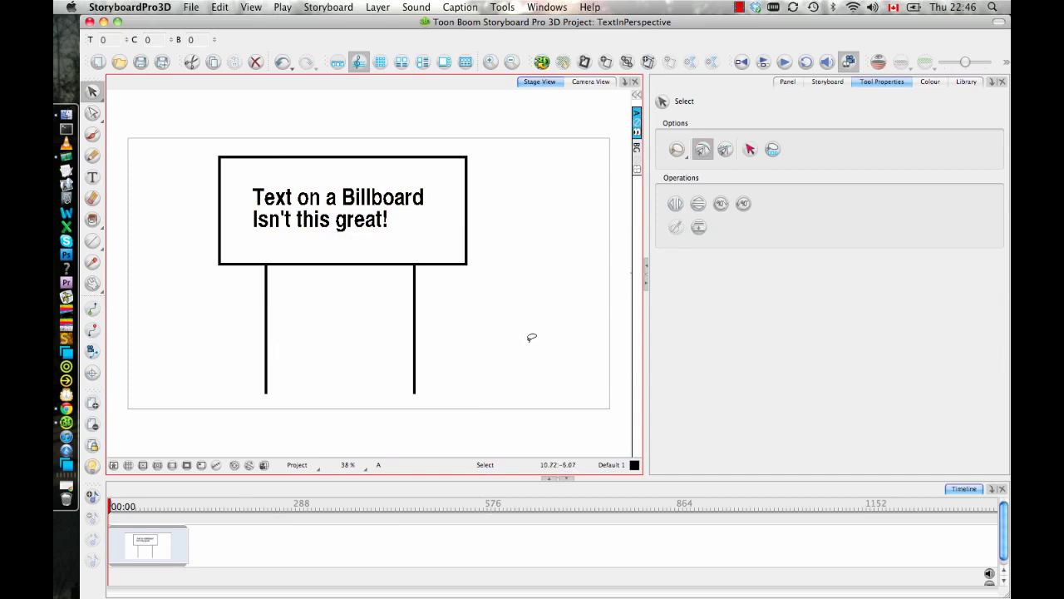
Lasso the billboard with the Perspective tool and pull its left corners into a skew
click(91, 114)
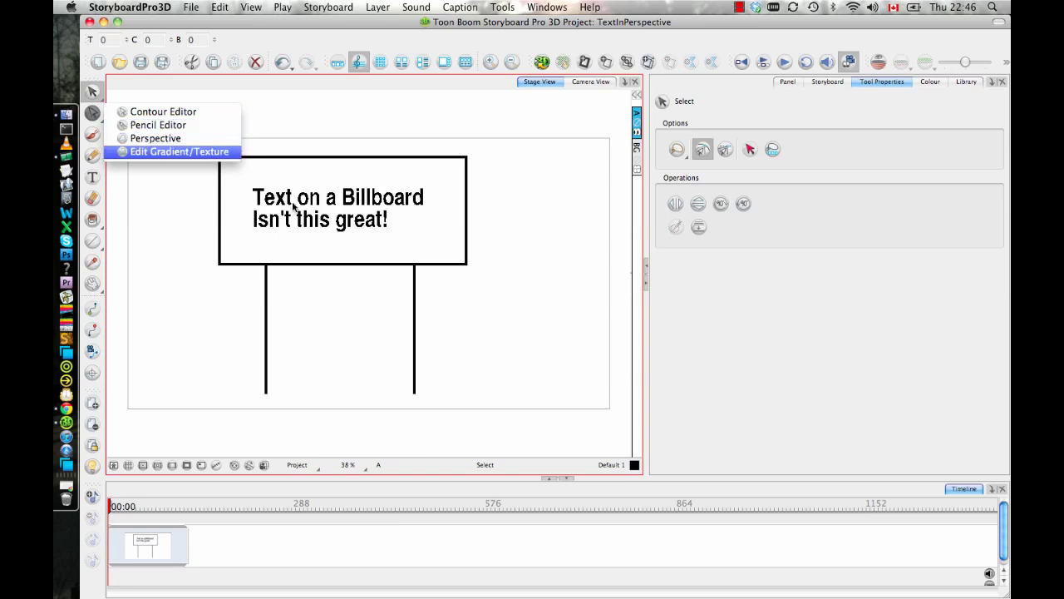
click(188, 139)
mouse_move(582, 232)
mouse_down()
mouse_move(110, 445)
mouse_move(566, 424)
mouse_up()
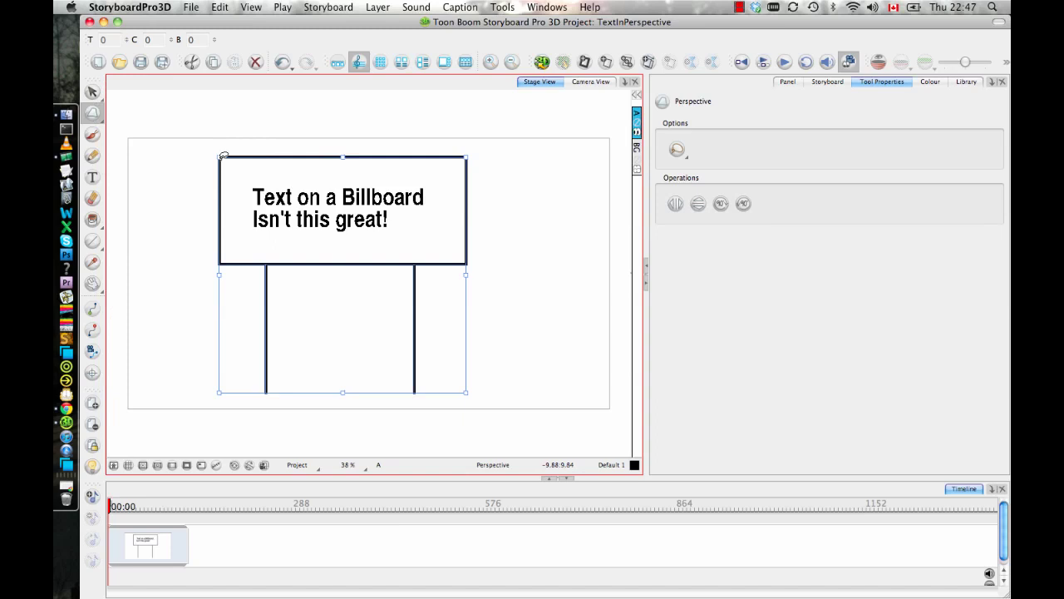
drag(219, 157, 228, 216)
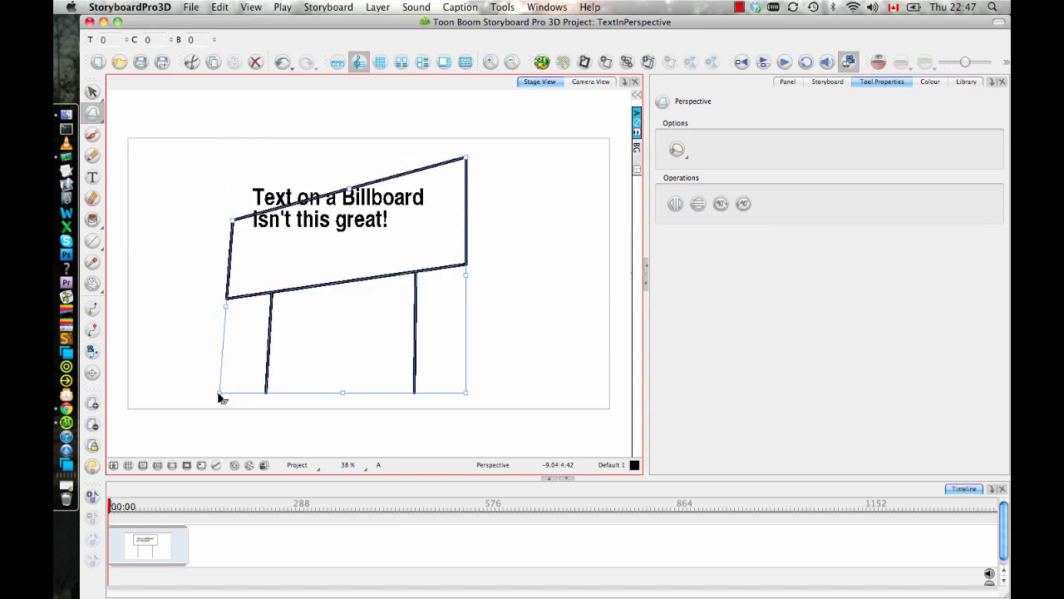
drag(221, 398, 234, 358)
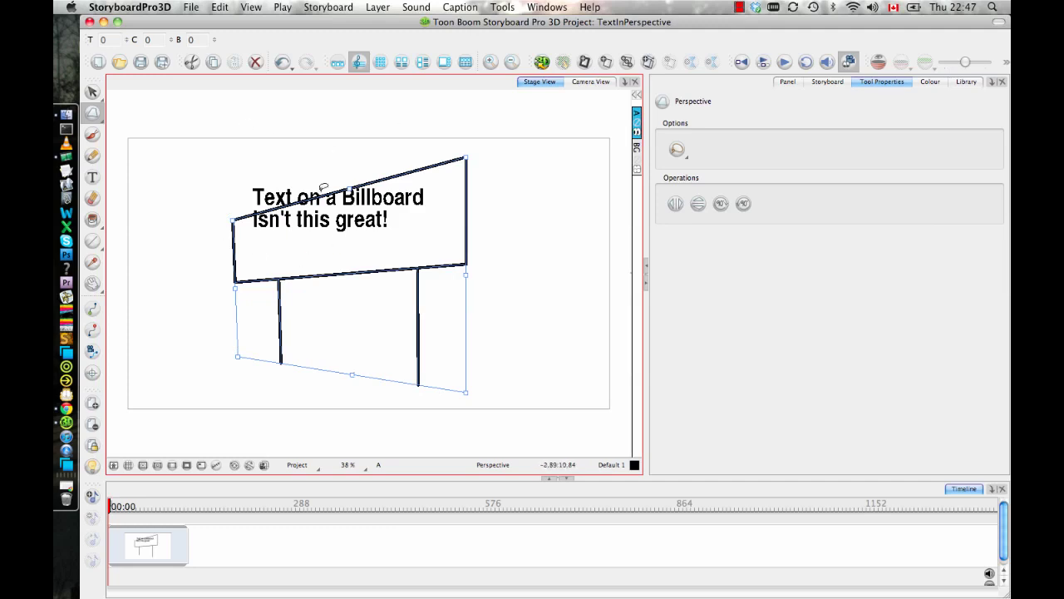
Undo the perspective skew so the billboard stands flat, and select the Eraser
click(366, 205)
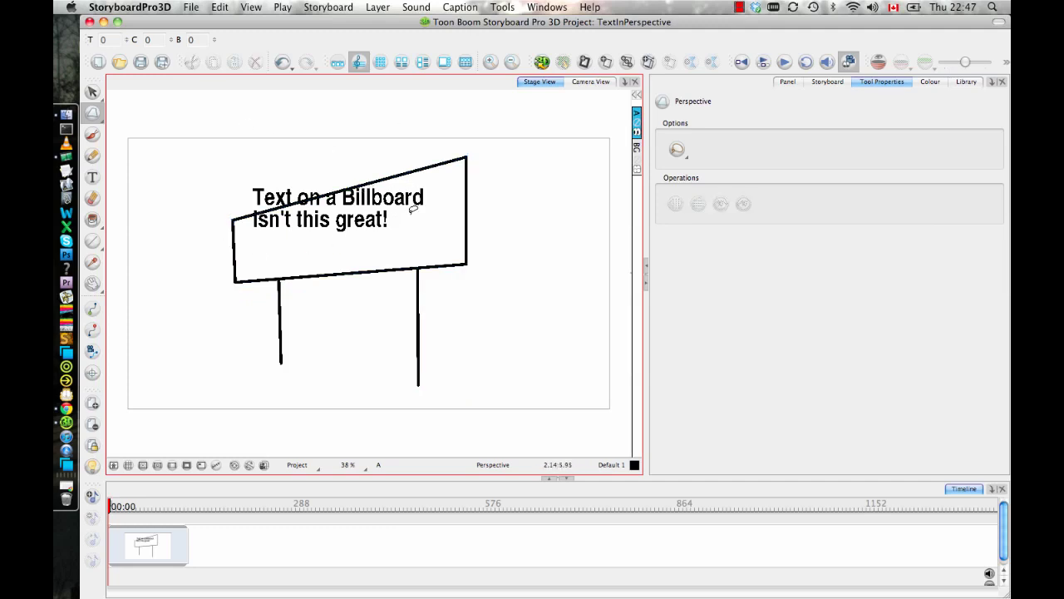
mouse_move(361, 244)
mouse_down()
mouse_move(430, 156)
mouse_move(411, 112)
mouse_up()
key(ctrl+z)
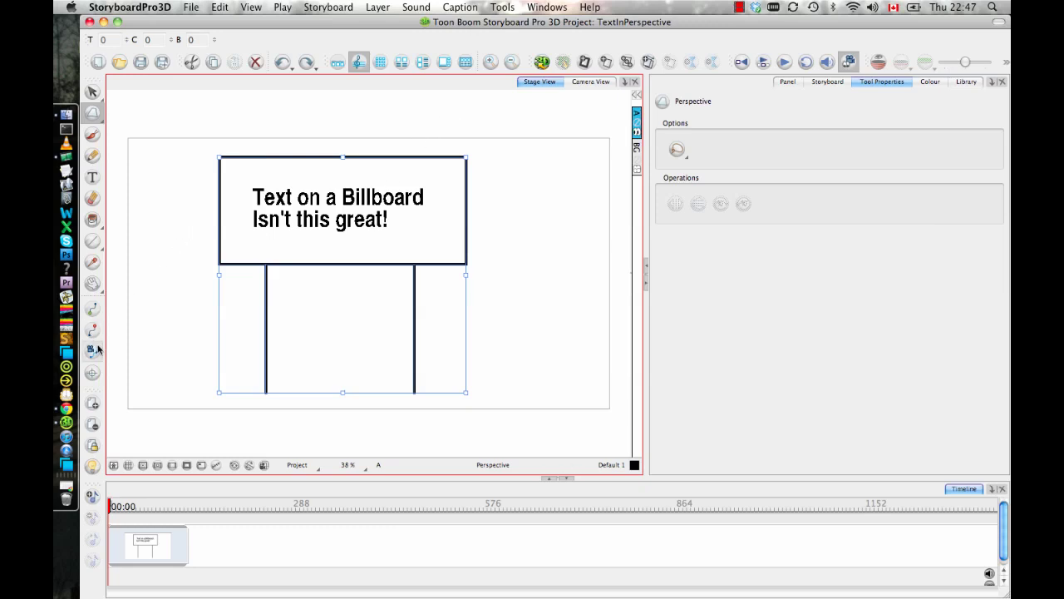
click(92, 197)
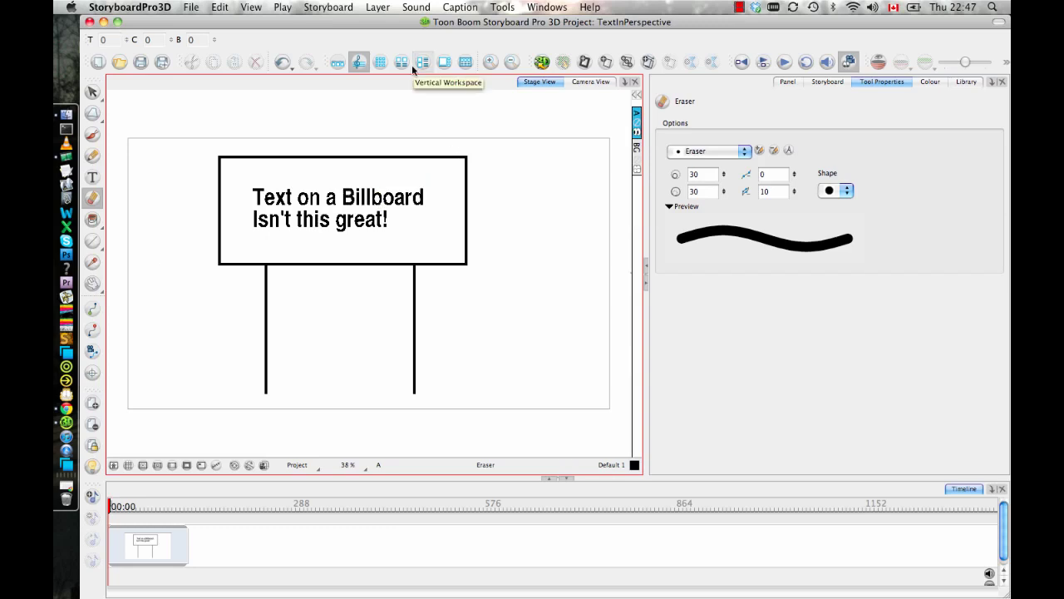
Select the billboard text and apply Convert > Break Apart Text Layers
click(92, 91)
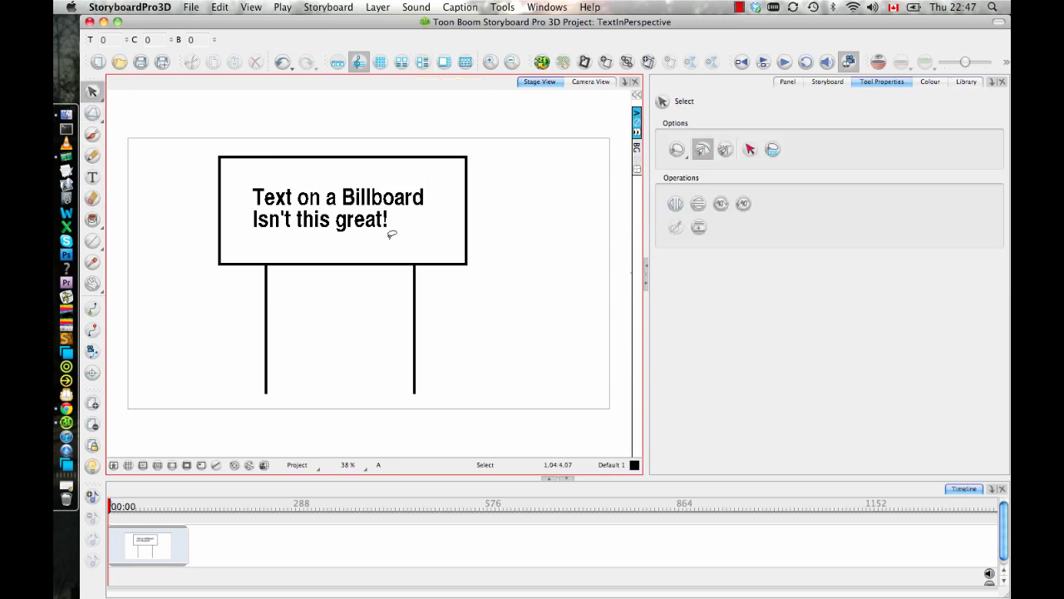
mouse_move(423, 220)
mouse_down()
mouse_move(238, 178)
mouse_move(437, 282)
mouse_up()
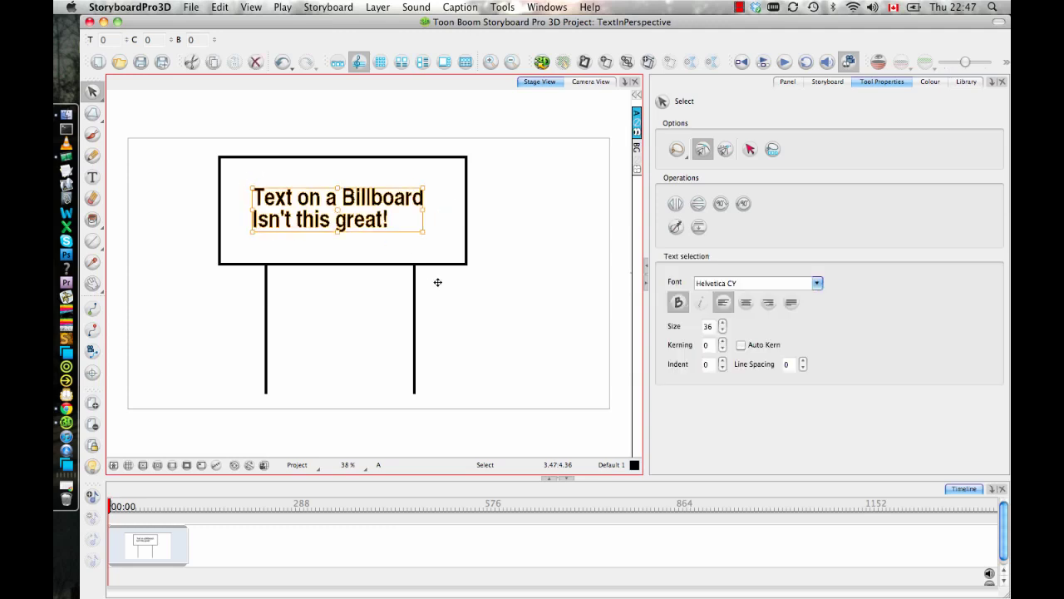
right_click(366, 200)
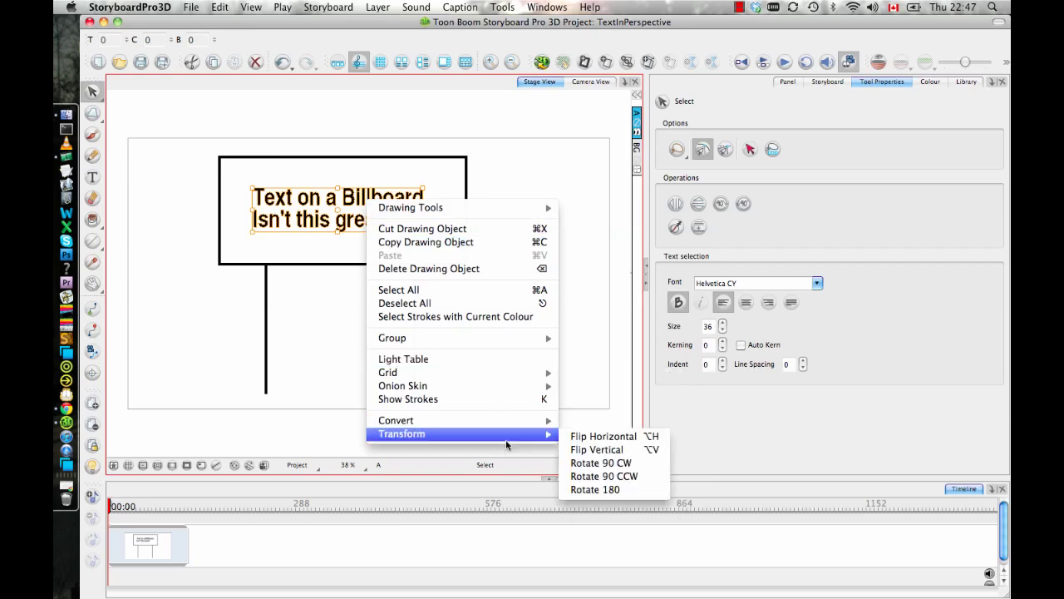
mouse_move(505, 424)
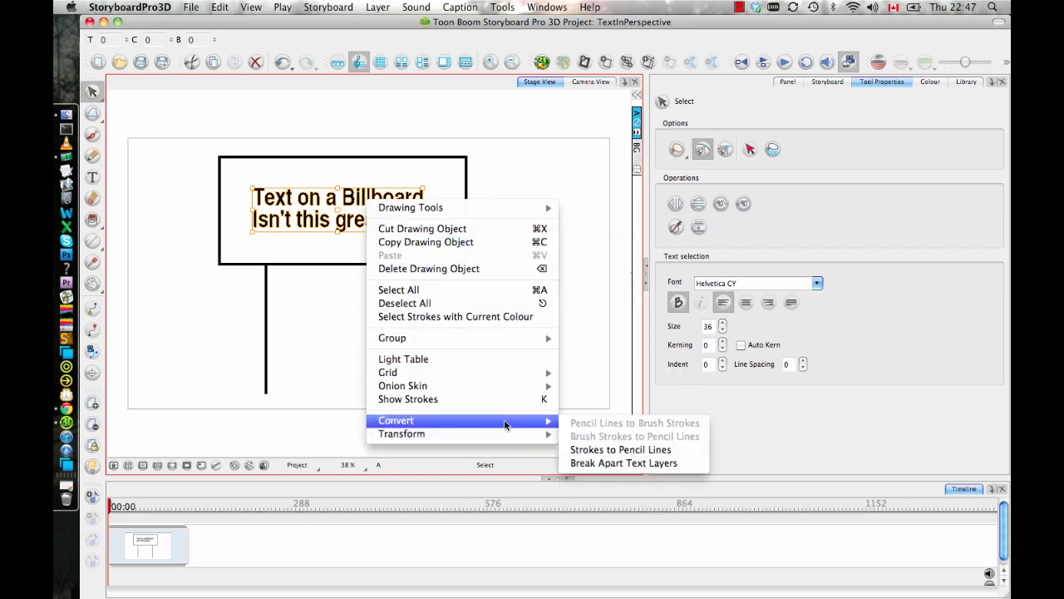
click(630, 464)
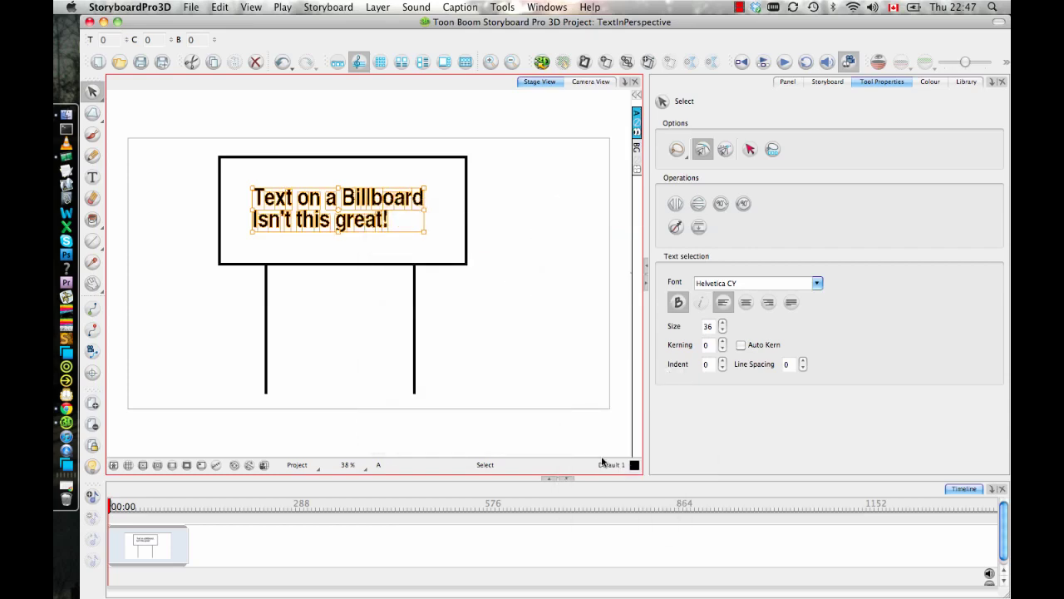
Slant the B of Billboard, then stretch the T of Text taller
click(351, 194)
drag(332, 197, 380, 202)
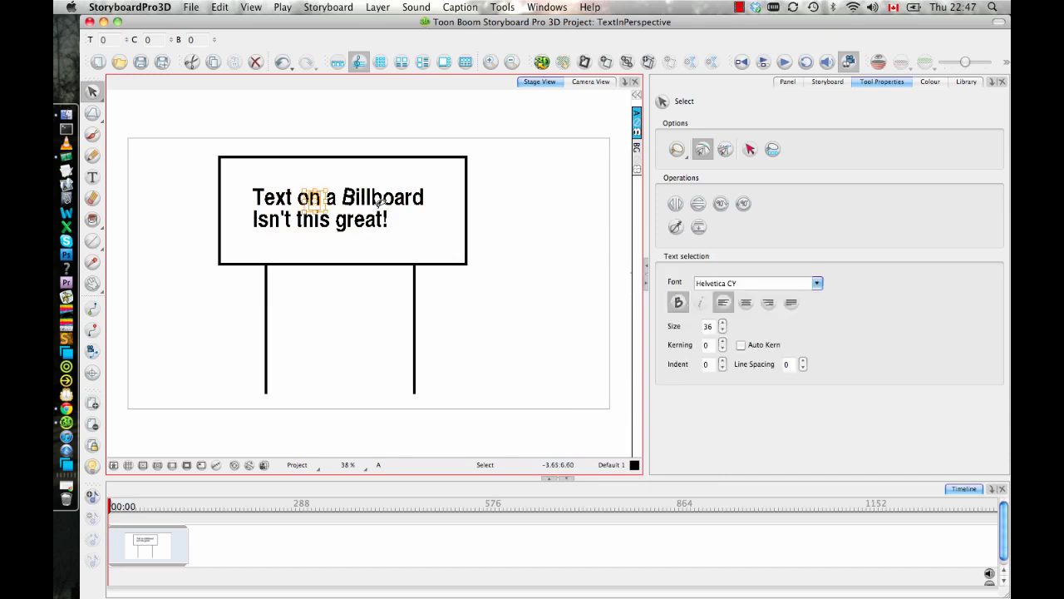
click(398, 212)
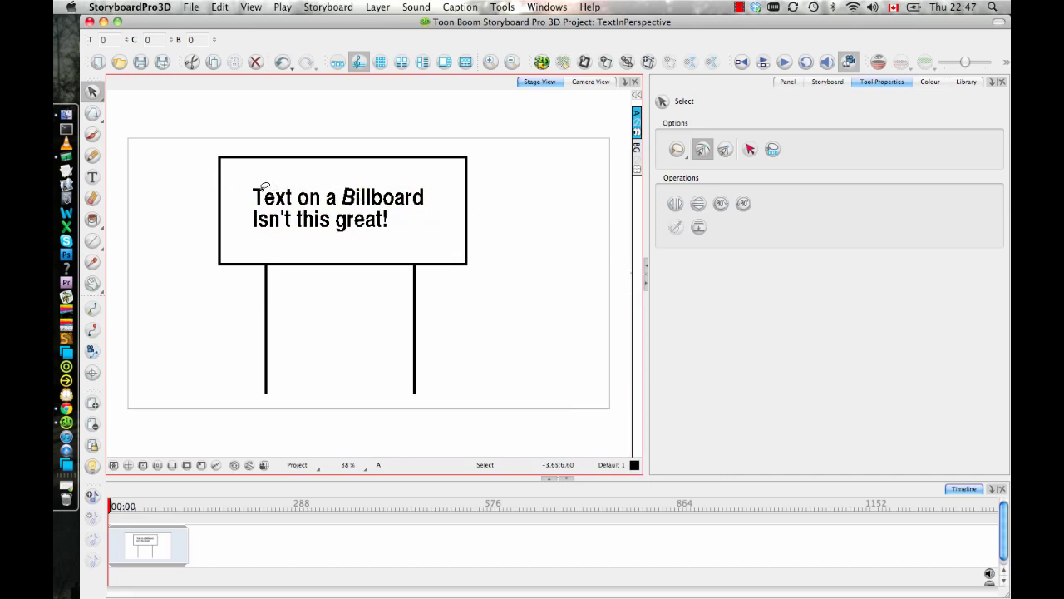
click(259, 189)
drag(274, 180, 221, 167)
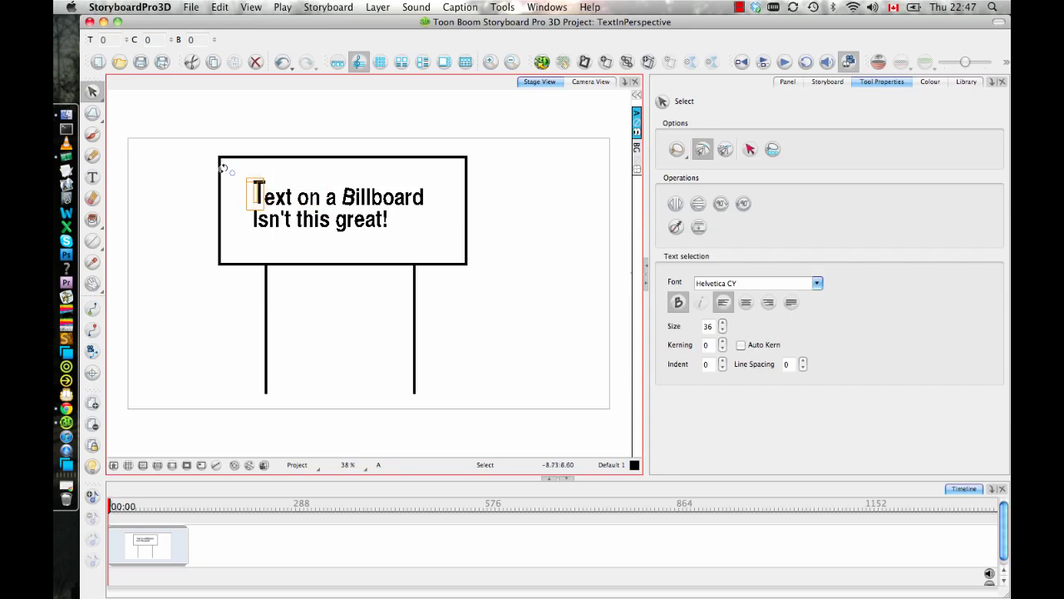
Make the B of Billboard taller and upright, then select all the billboard letters
click(349, 191)
drag(360, 188, 339, 167)
click(405, 184)
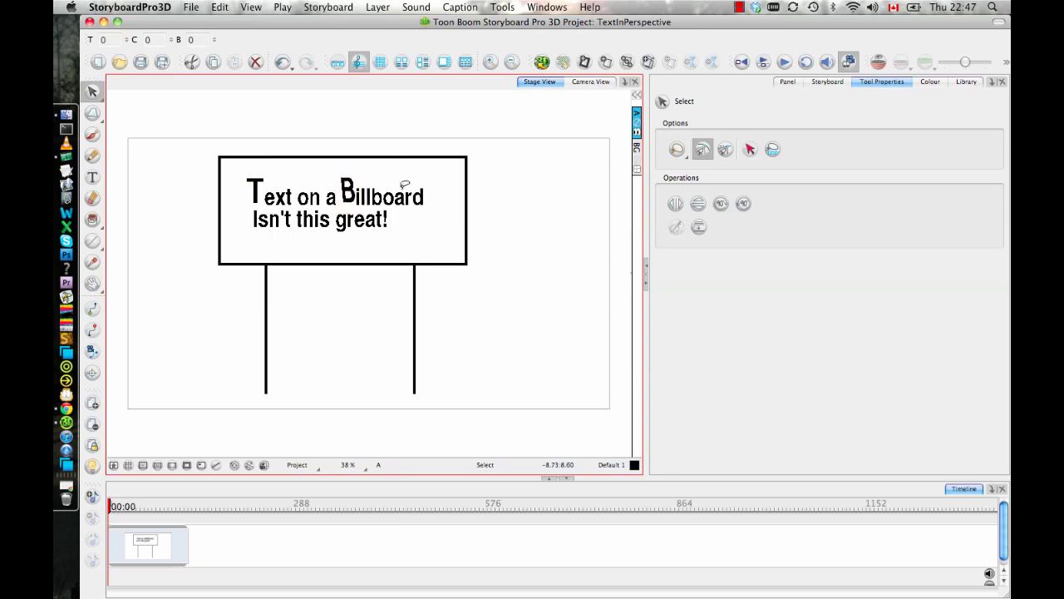
click(348, 185)
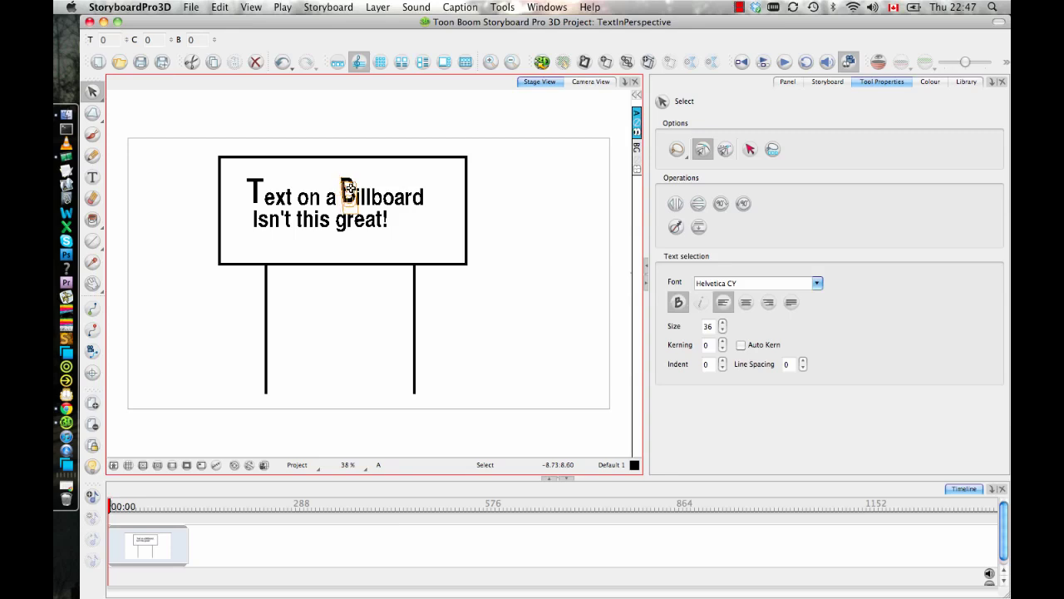
click(374, 161)
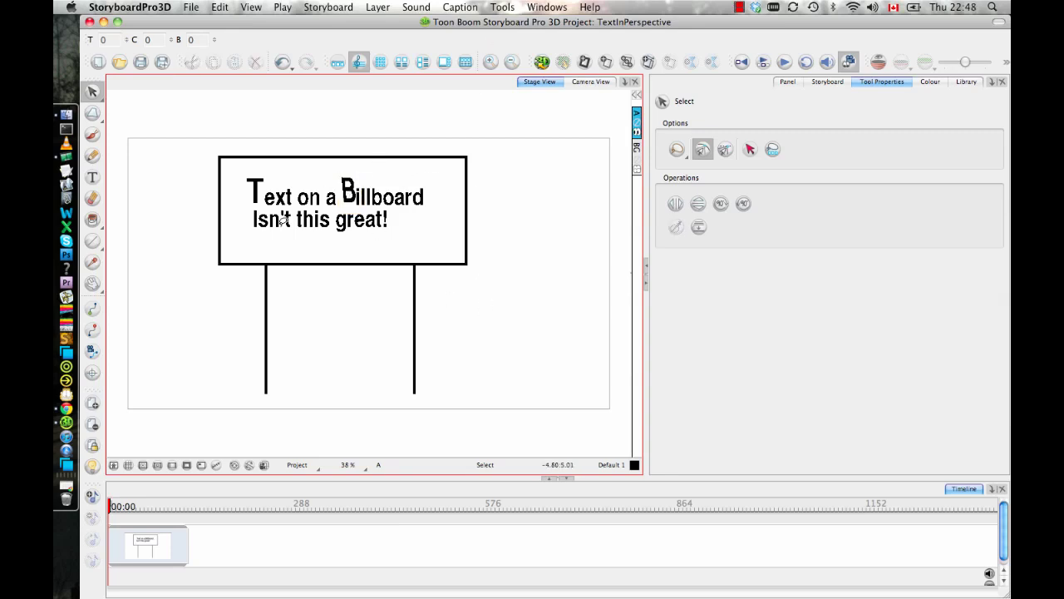
mouse_move(257, 238)
mouse_down()
mouse_move(355, 248)
mouse_move(448, 203)
mouse_move(331, 170)
mouse_move(248, 192)
mouse_up()
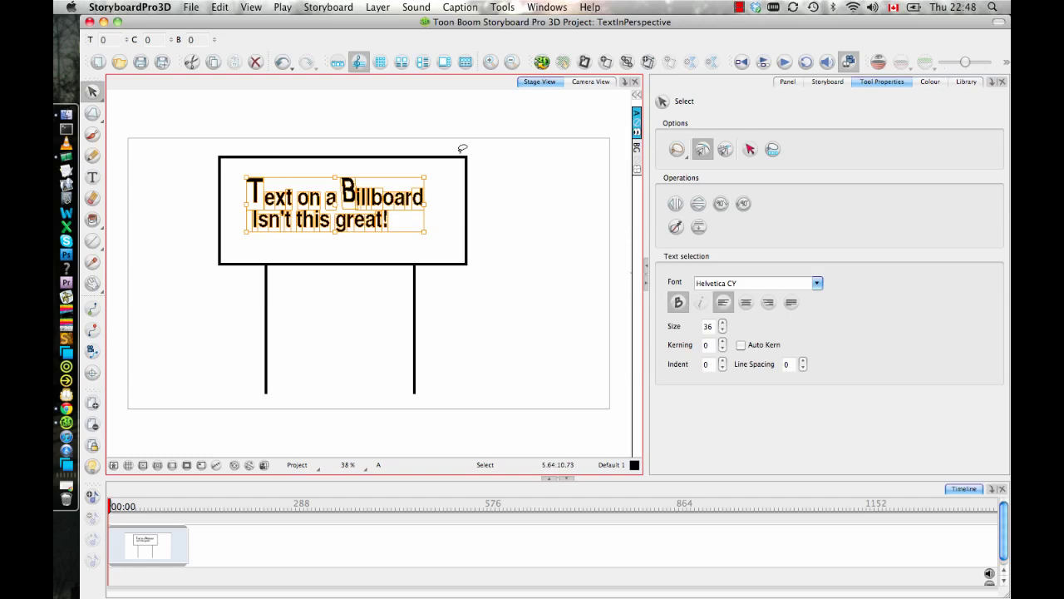
Convert the selected letters into drawn shapes via Break Apart Text Layers
right_click(359, 204)
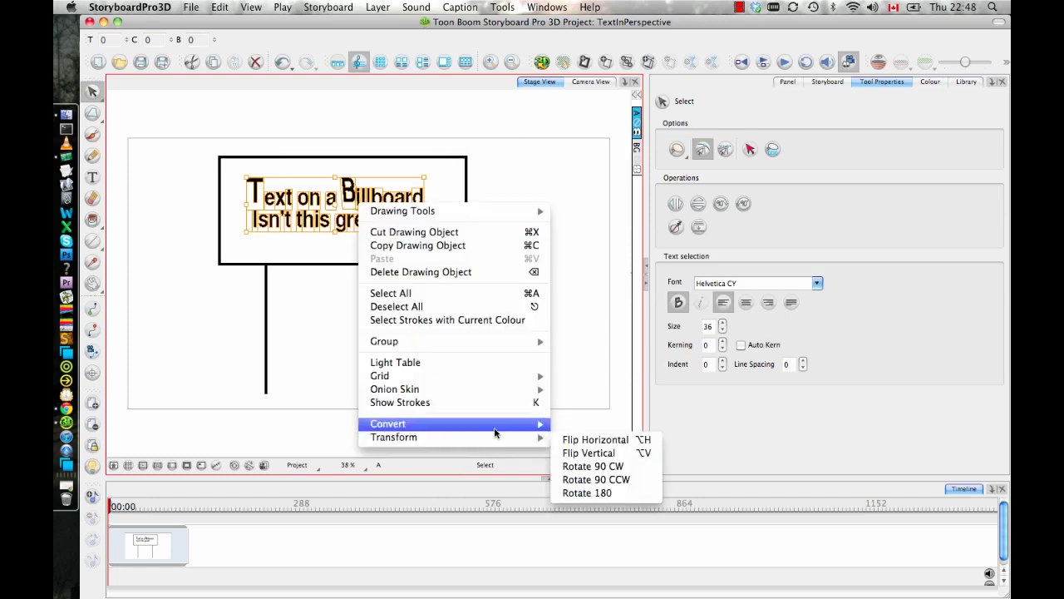
mouse_move(515, 437)
mouse_move(541, 425)
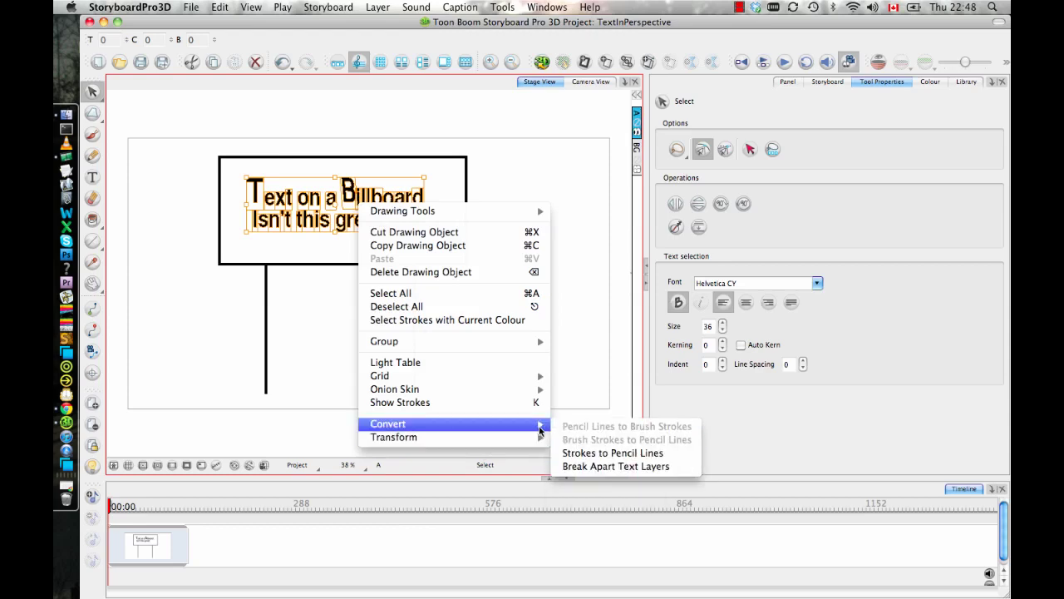
click(590, 468)
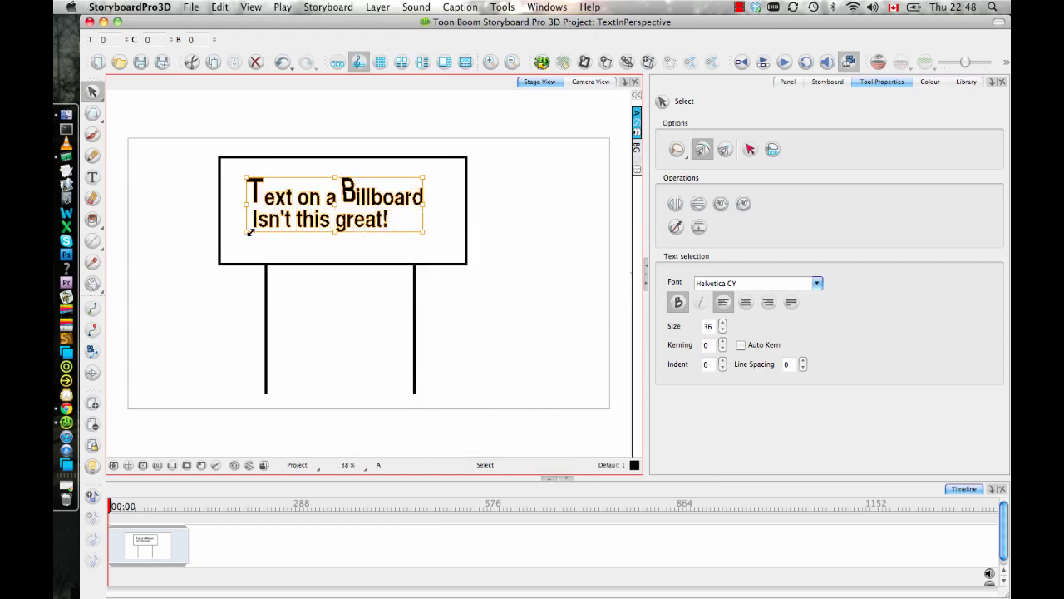
Zoom in to inspect the converted letter outlines, then zoom back out to the whole billboard
click(363, 241)
scroll(371, 224, up, 4)
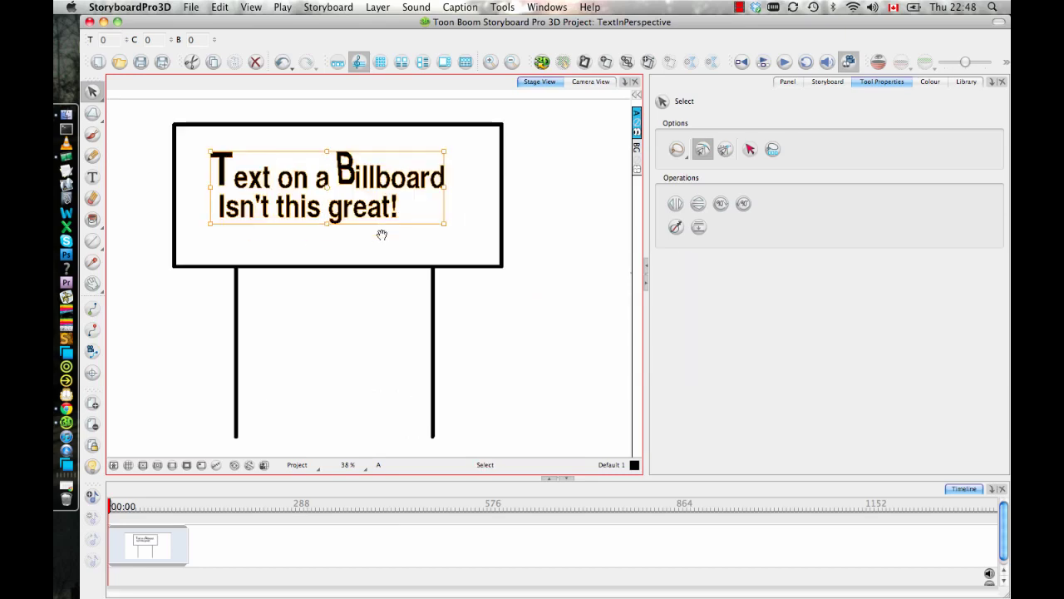
drag(343, 299, 394, 345)
scroll(394, 344, up, 1)
click(394, 345)
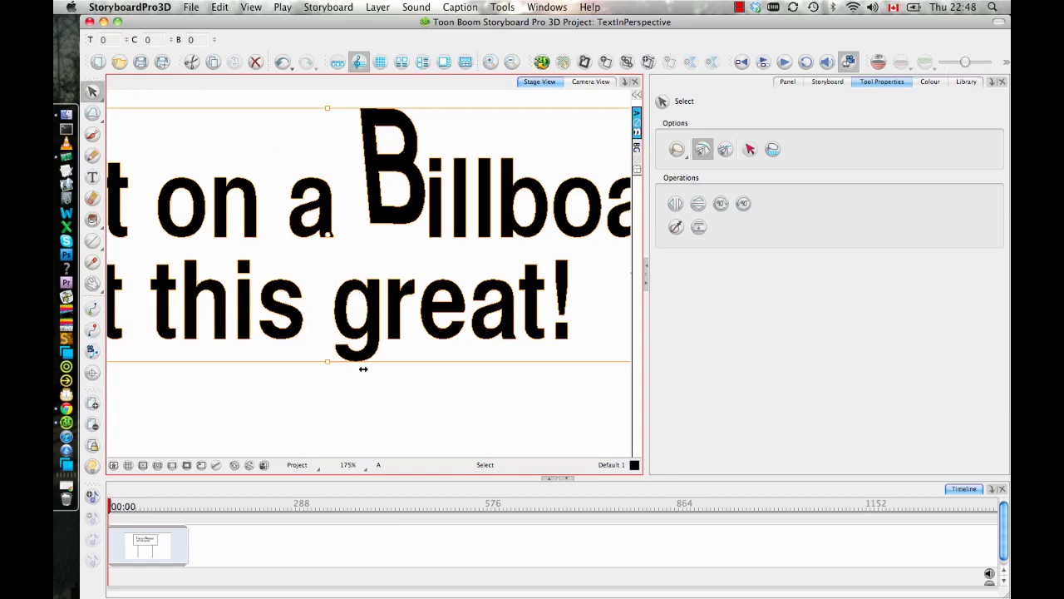
click(370, 417)
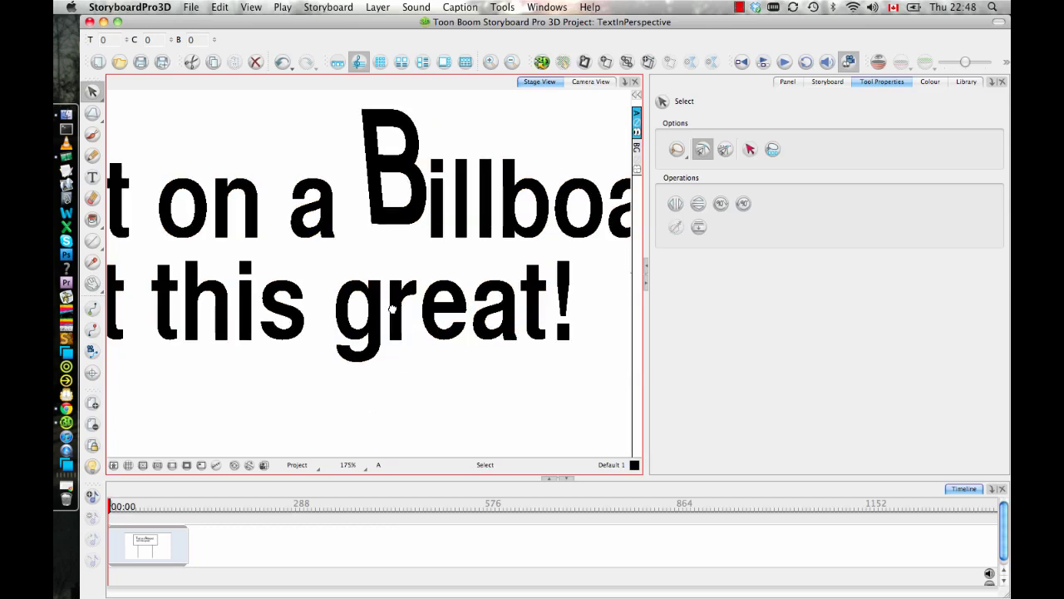
key(1)
key(1)
key(1)
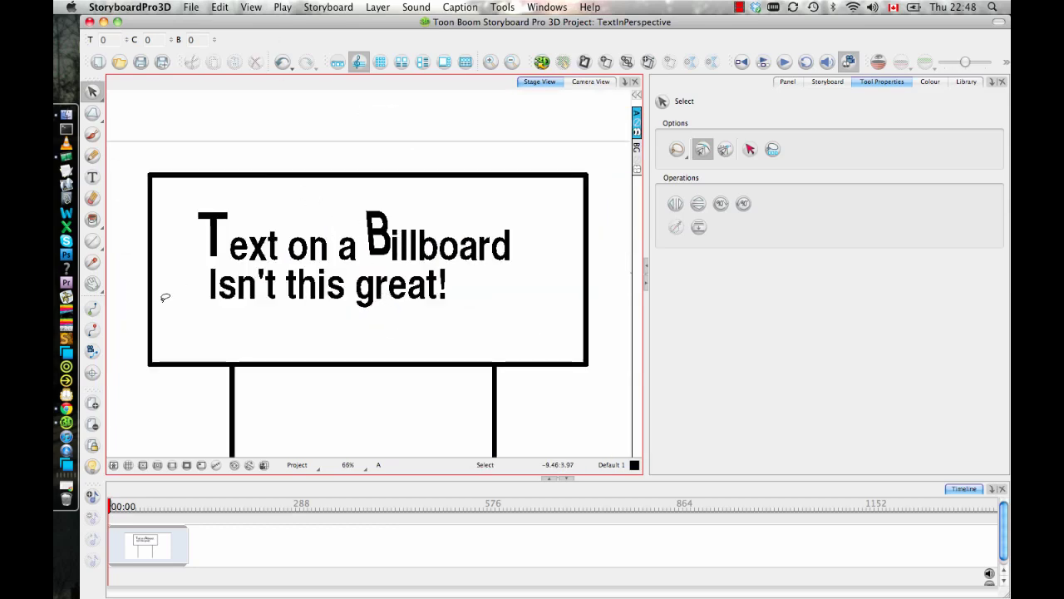
Erase the top of the n in 'on' to chip the billboard lettering
click(92, 198)
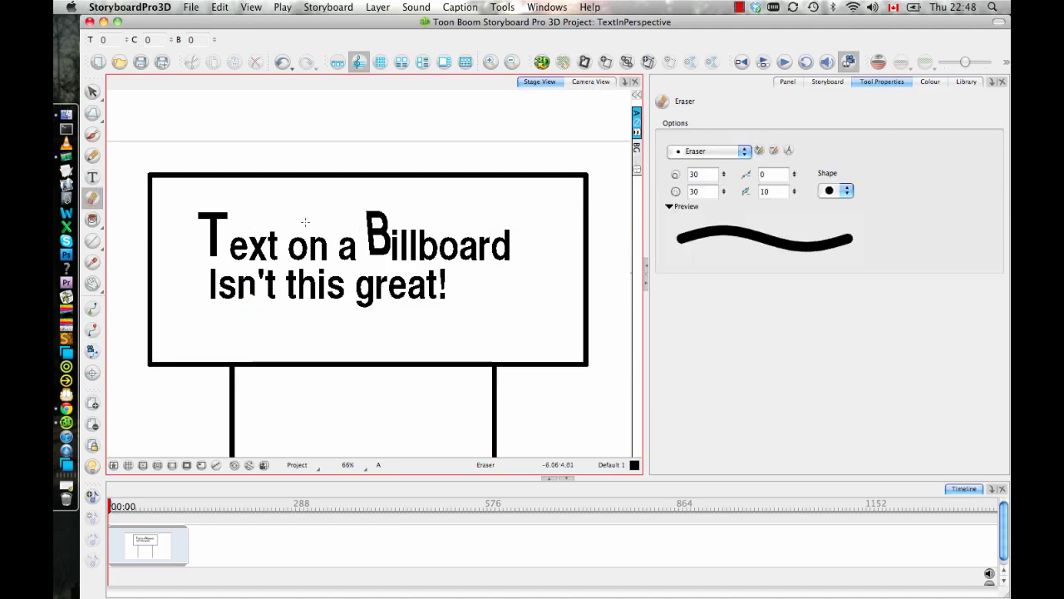
drag(309, 227, 404, 235)
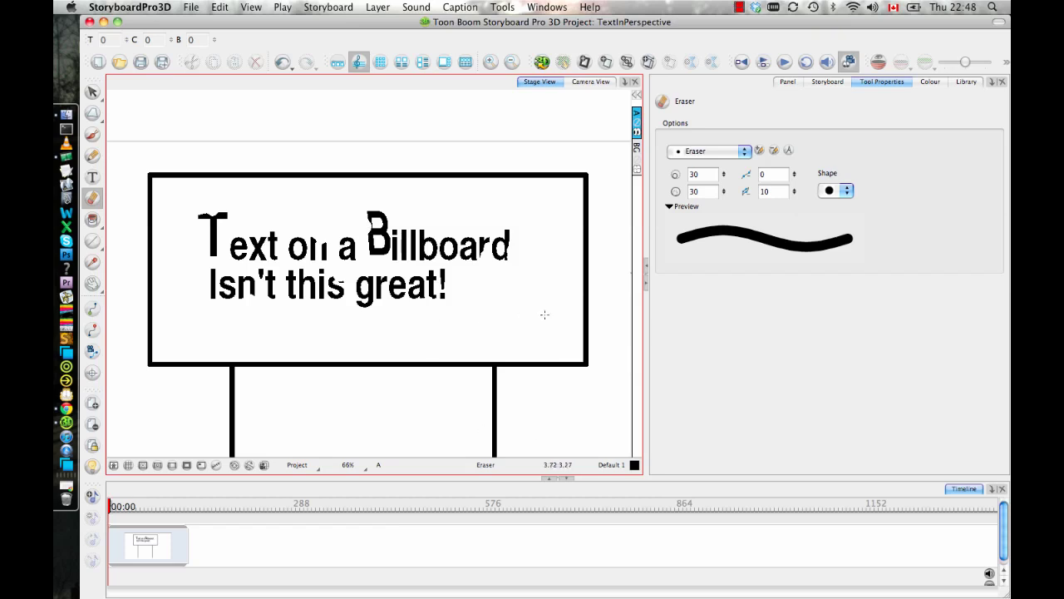
drag(375, 299, 387, 281)
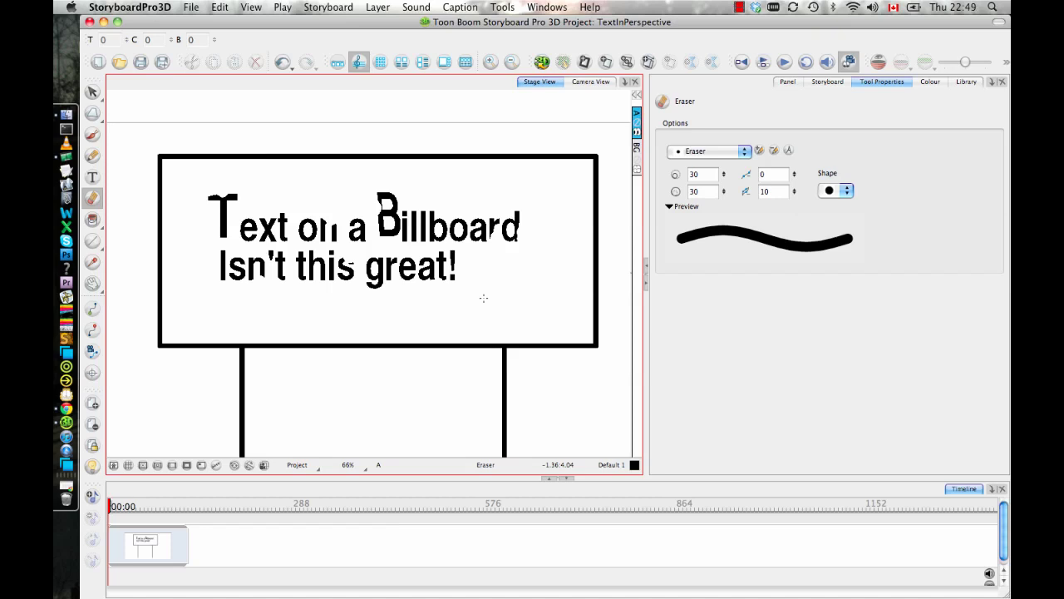
Lasso the billboard with the Perspective tool and pull its left corners into perspective
scroll(364, 397, down, 3)
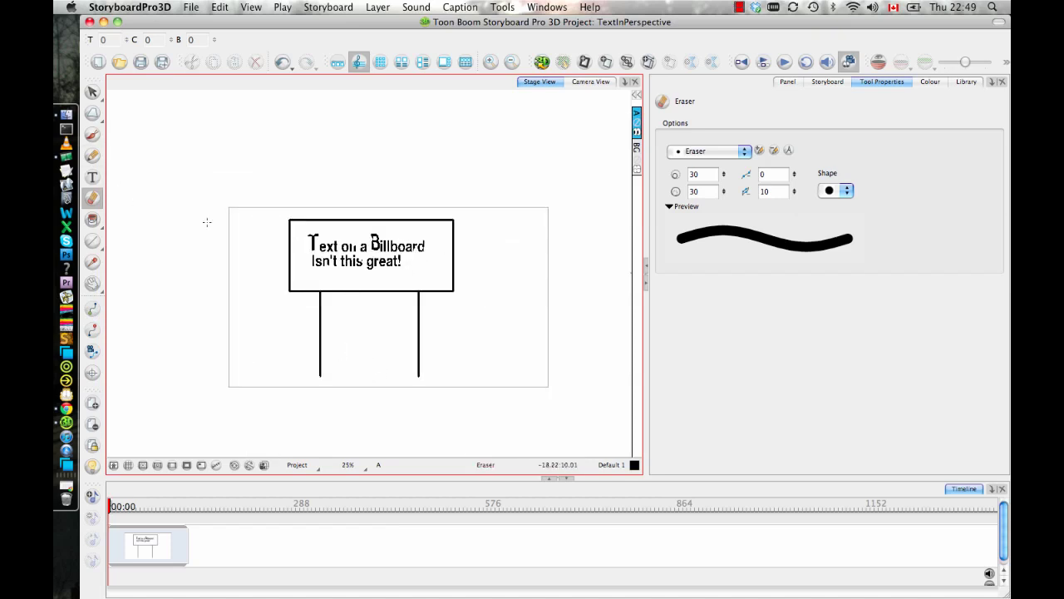
click(93, 113)
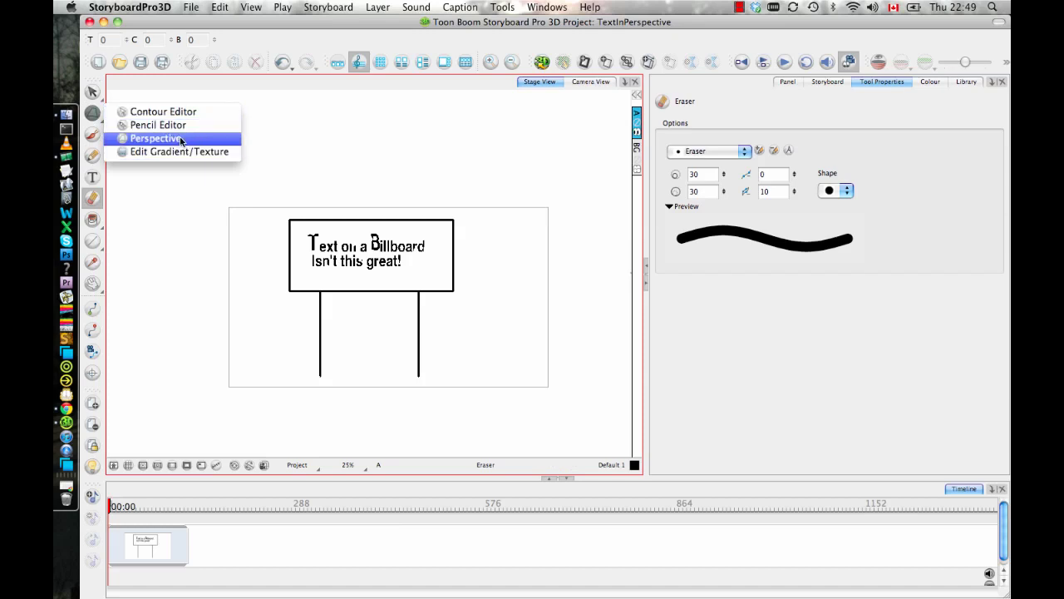
click(180, 140)
mouse_move(519, 210)
mouse_down()
mouse_move(357, 111)
mouse_move(564, 177)
mouse_move(533, 203)
mouse_up()
drag(290, 225, 295, 276)
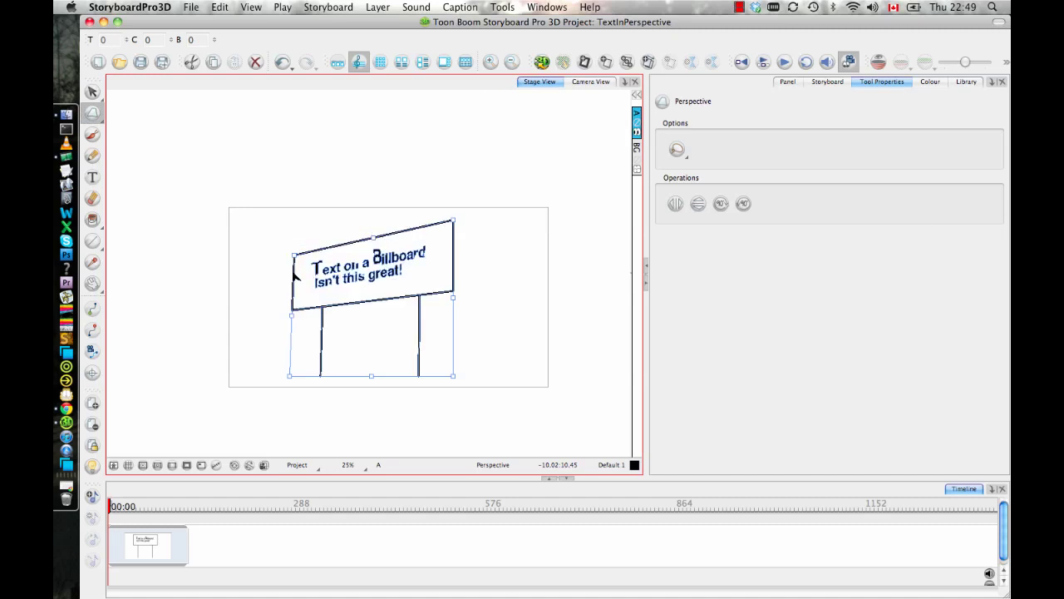
drag(291, 374, 297, 355)
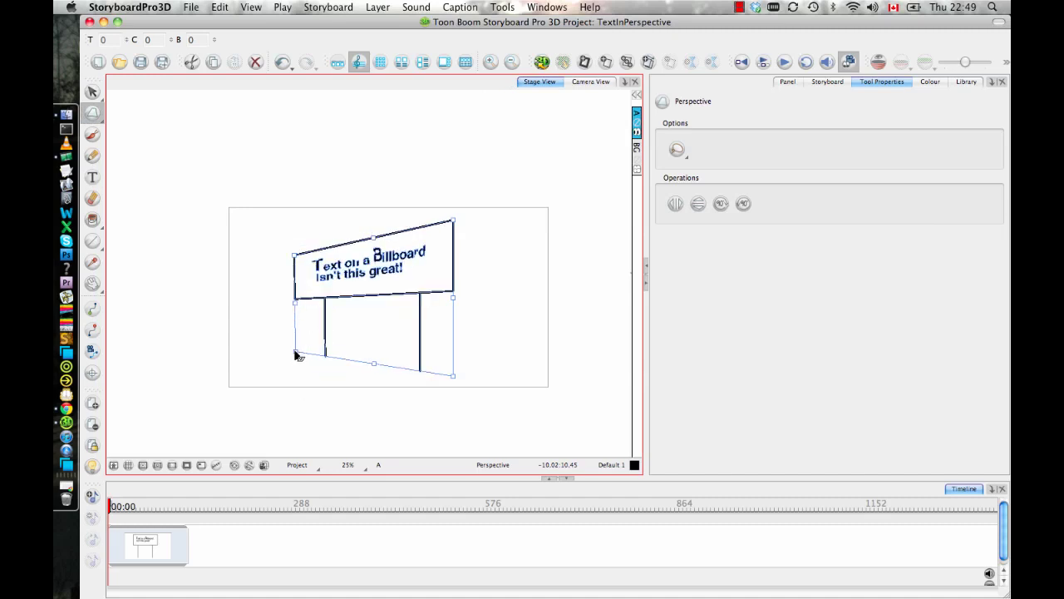
Zoom in, push the billboard's left edge rightward, then zoom back out
key(2)
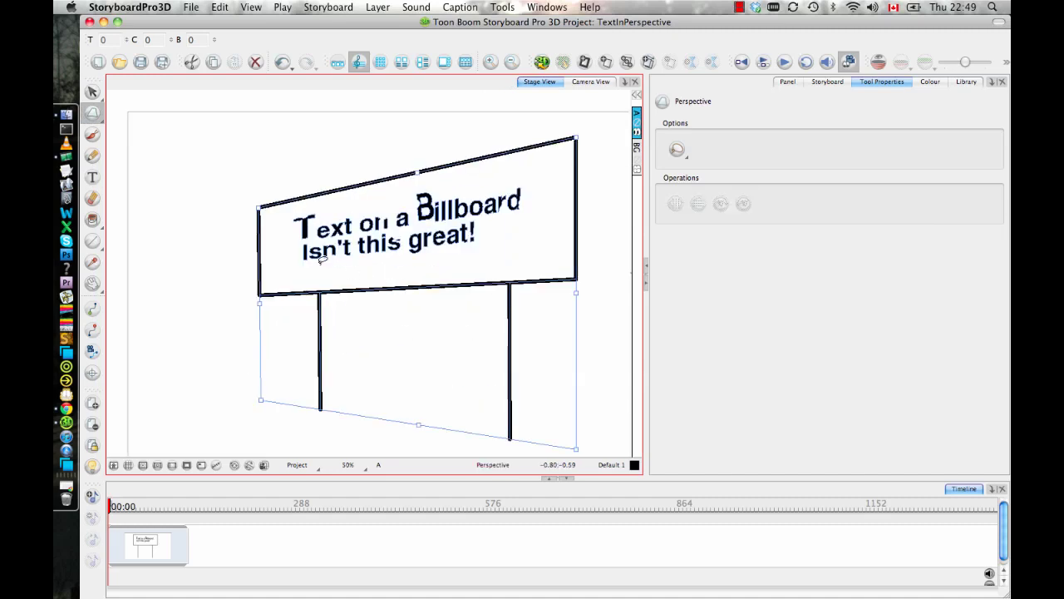
drag(261, 304, 349, 301)
key(1)
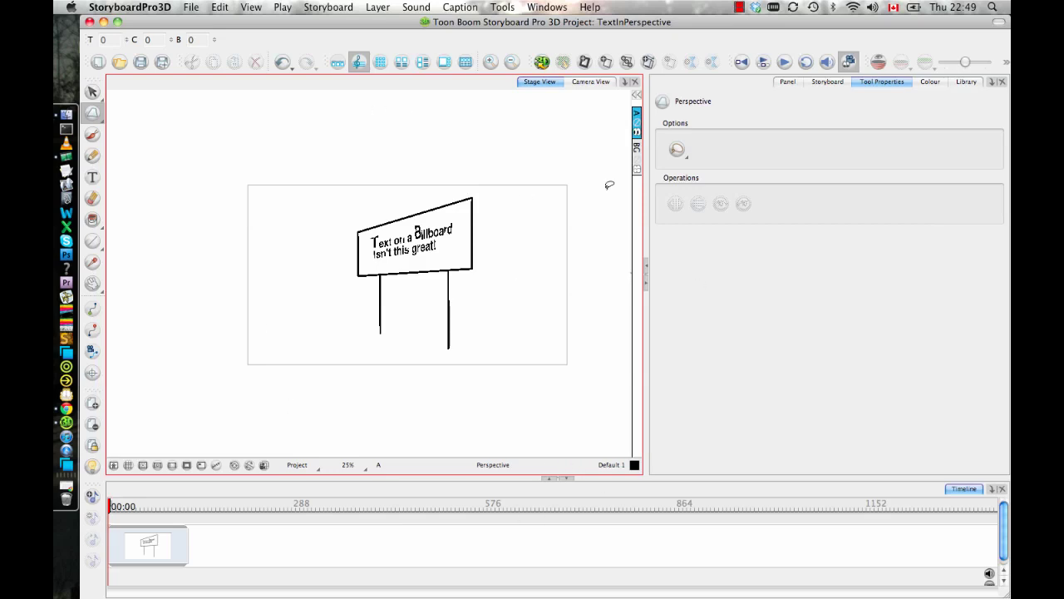
Reselect the billboard and raise its left edge, nudging it slightly right, for a gentler perspective tilt
mouse_move(495, 269)
mouse_down()
mouse_move(323, 136)
mouse_move(435, 119)
mouse_up()
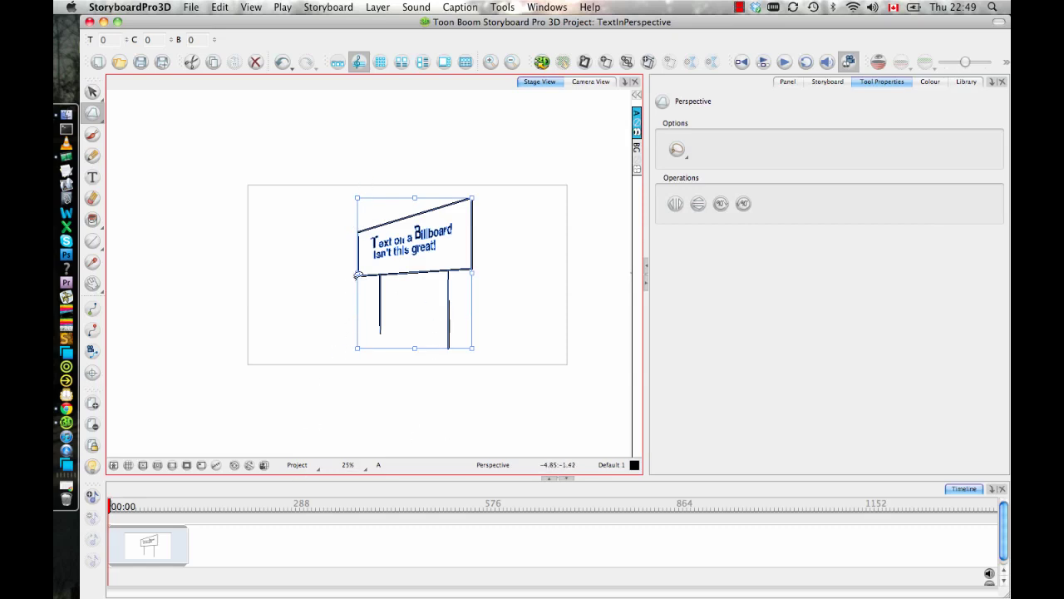
mouse_move(357, 273)
mouse_down()
mouse_move(362, 233)
mouse_move(359, 244)
mouse_up()
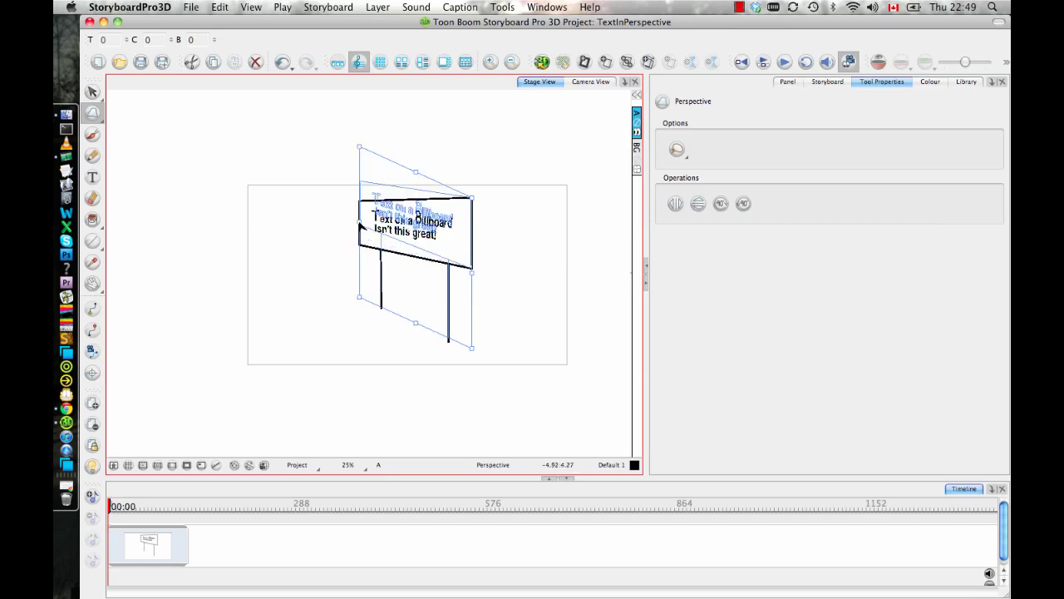
drag(358, 247, 367, 246)
click(541, 288)
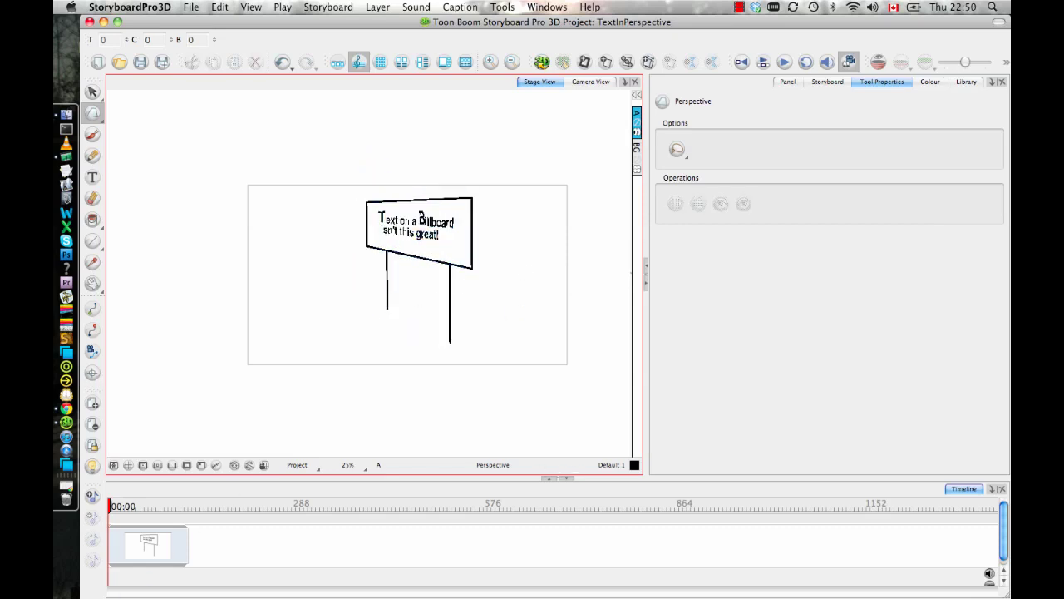